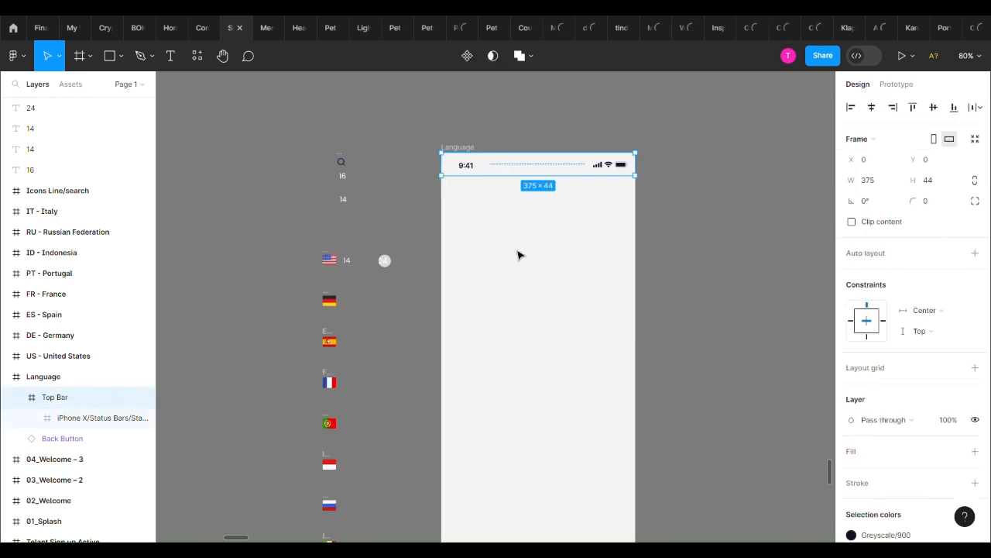
Add a "Language" title text near the upper middle of the Language frame
click(489, 235)
key(t)
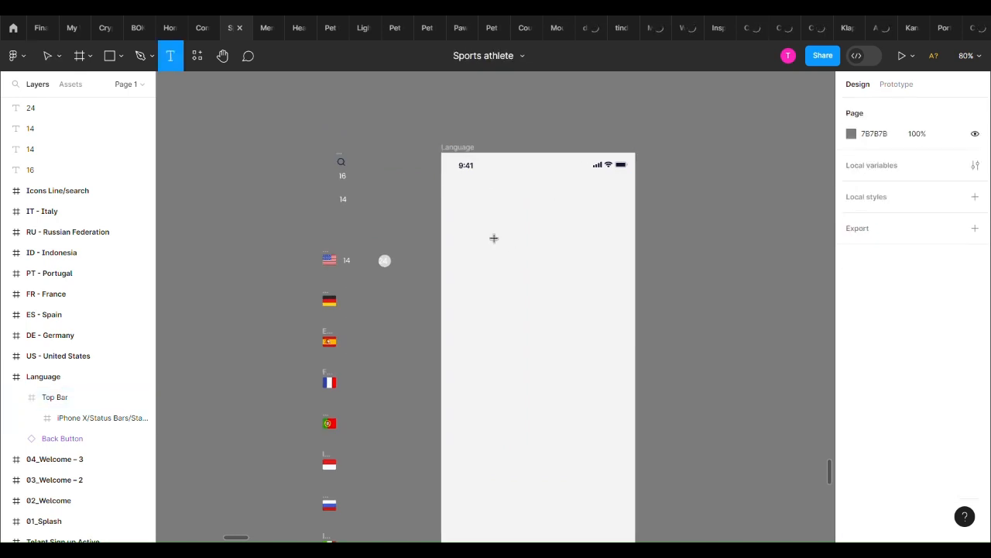
click(539, 217)
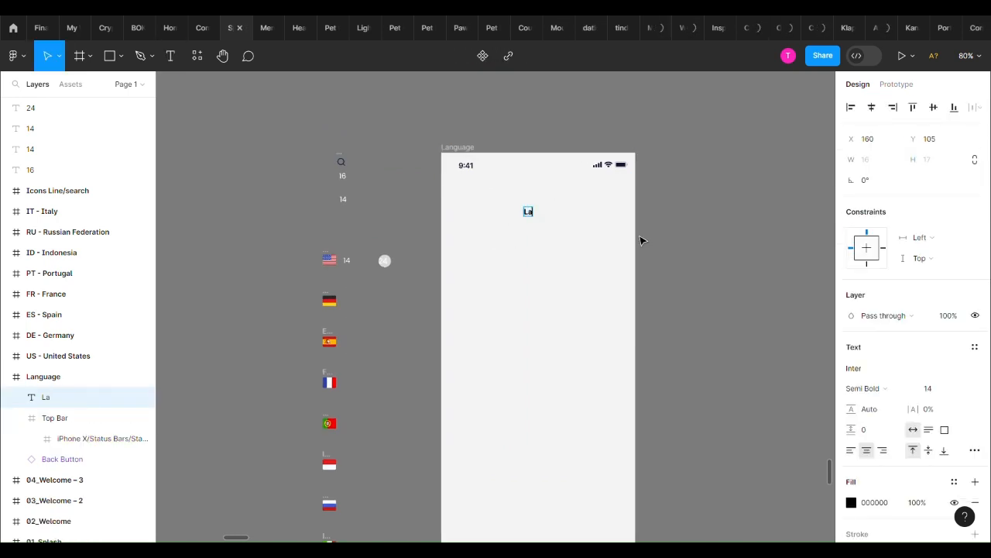
Set the "Language" title's font to Poppins and its size to 16
click(876, 372)
text(pop)
key(Return)
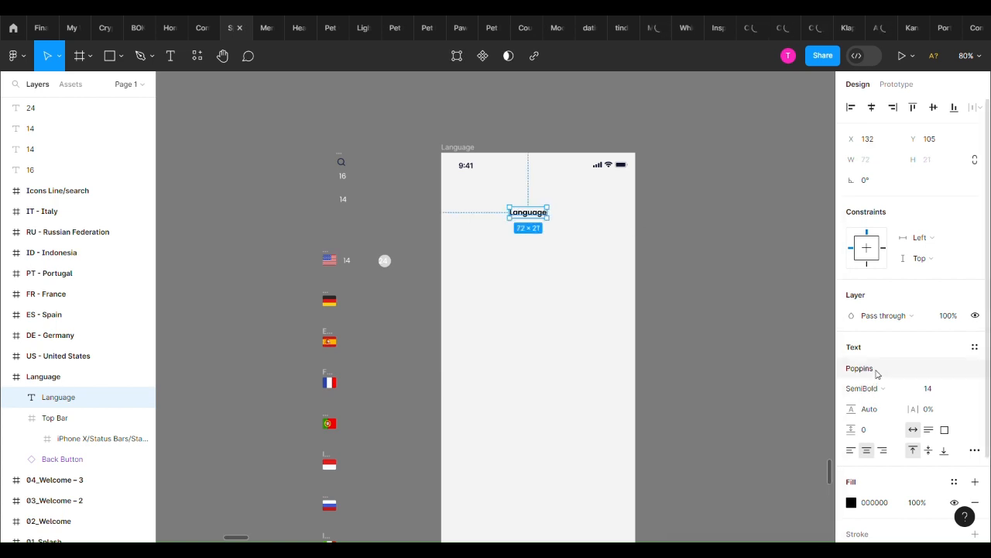
click(937, 393)
text(16)
key(Return)
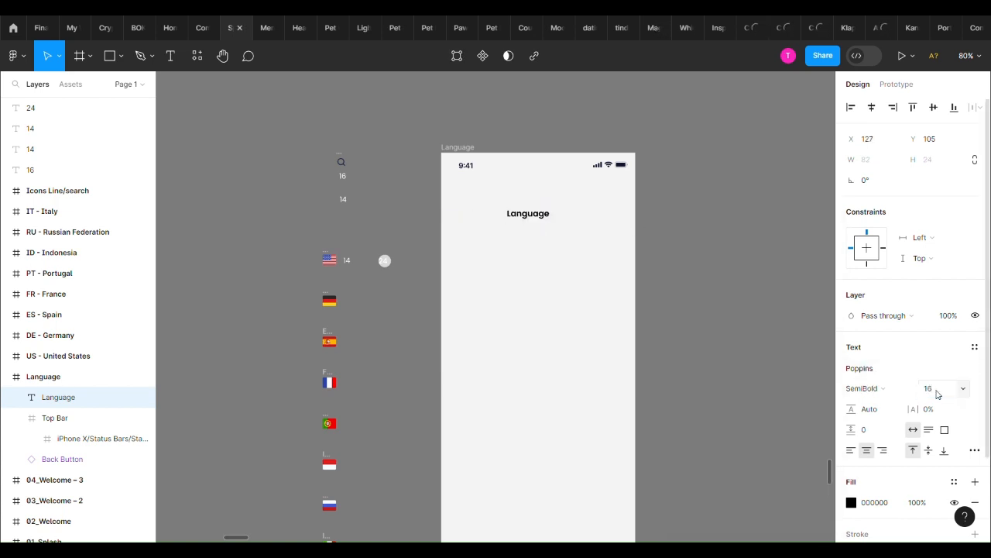
Move the "Language" title beneath the status bar, centre it horizontally in the frame and place it at Y 62
drag(547, 226, 569, 201)
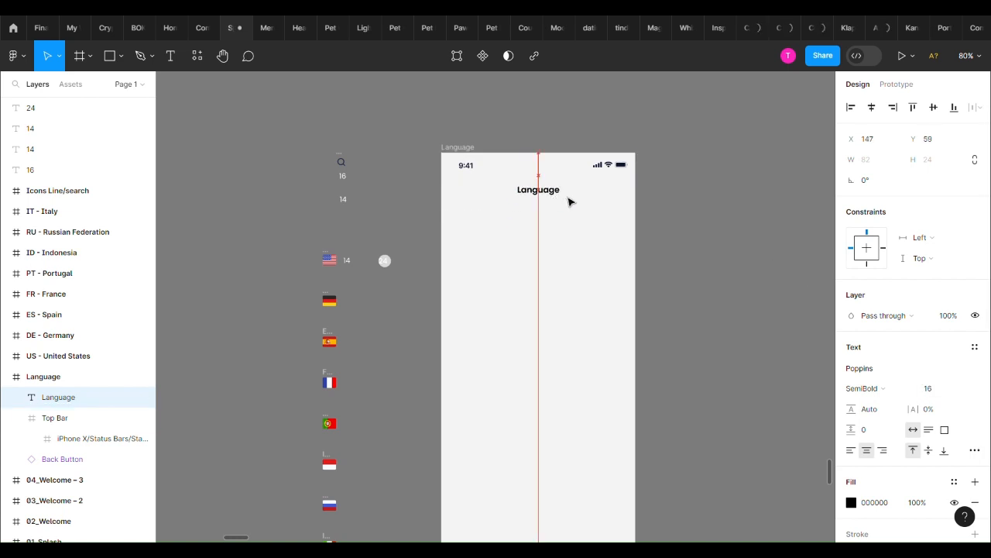
click(872, 107)
key(Down)
key(Down)
key(Down)
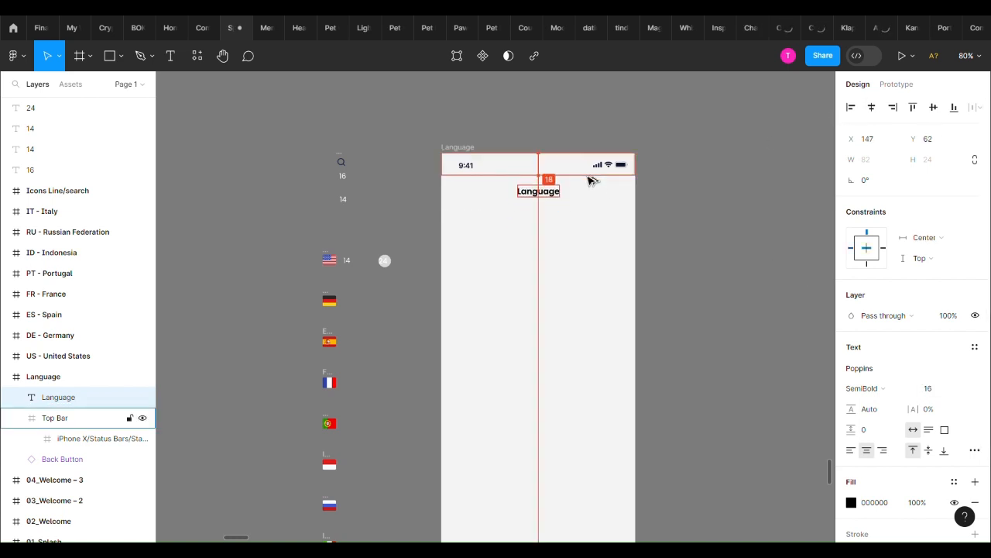
click(640, 149)
click(549, 194)
Bring the search icon into the frame beneath the title and place a copy of the title beside it reading "Search"
drag(340, 160, 496, 223)
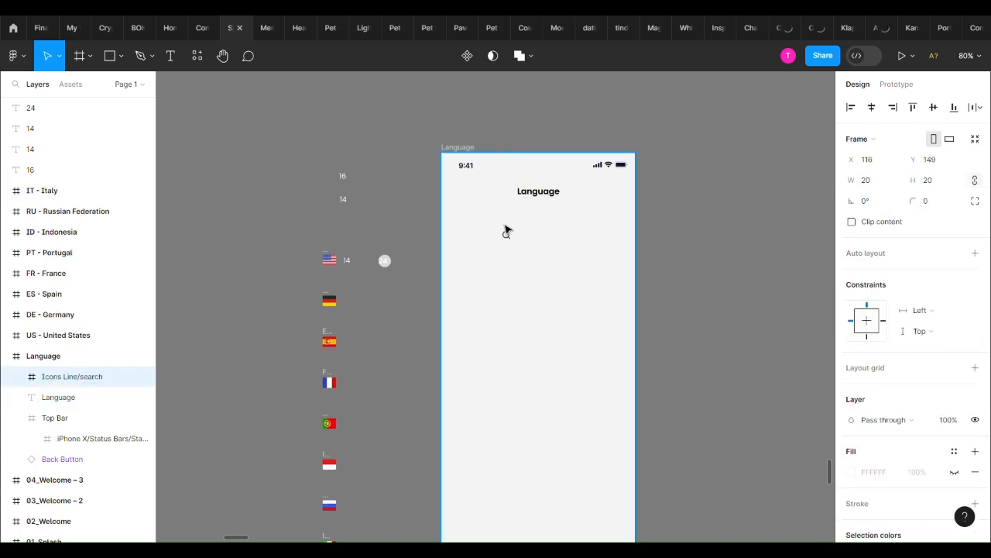
click(540, 193)
drag(541, 193, 545, 226)
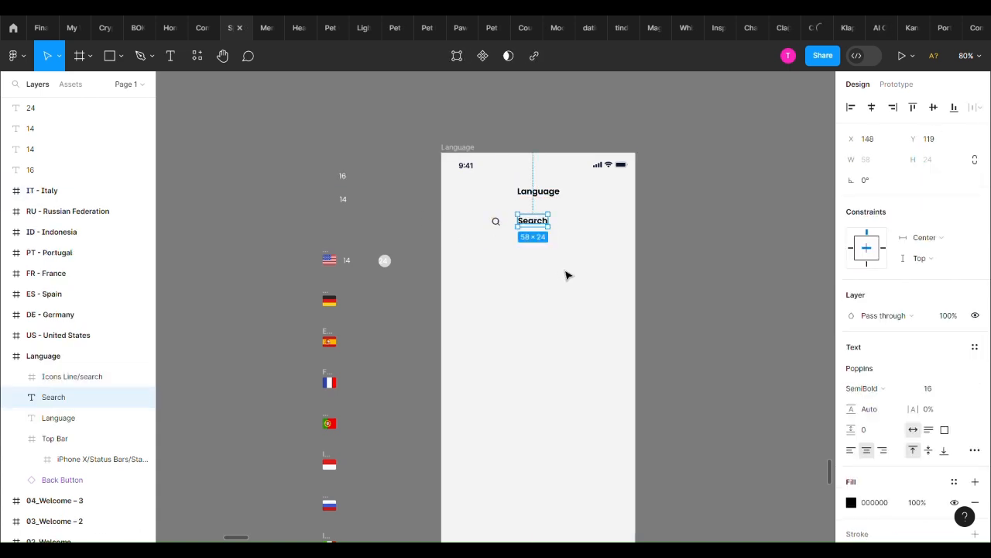
Set the "Search" text to Regular weight with 60% fill opacity
click(866, 388)
click(883, 310)
click(863, 388)
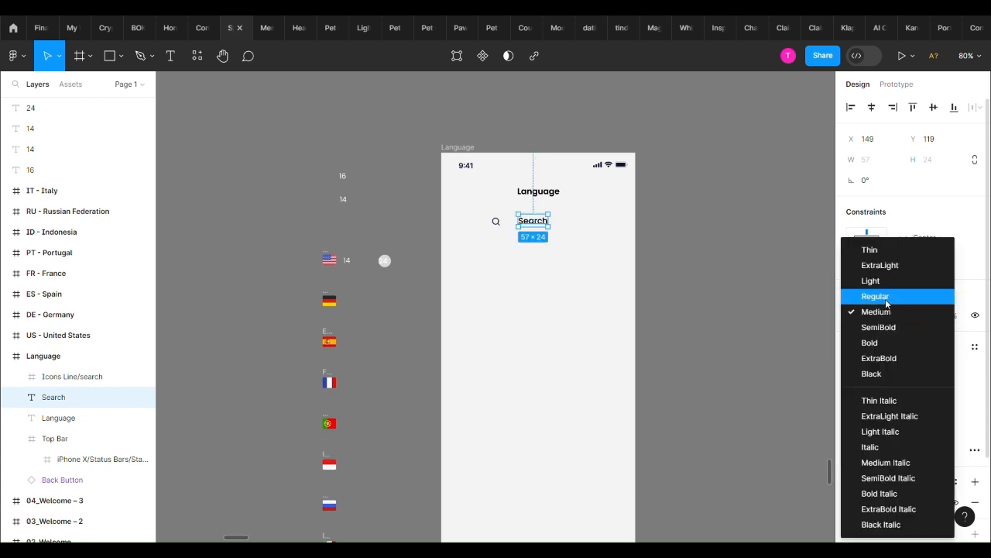
click(886, 303)
scroll(881, 468, down, 2)
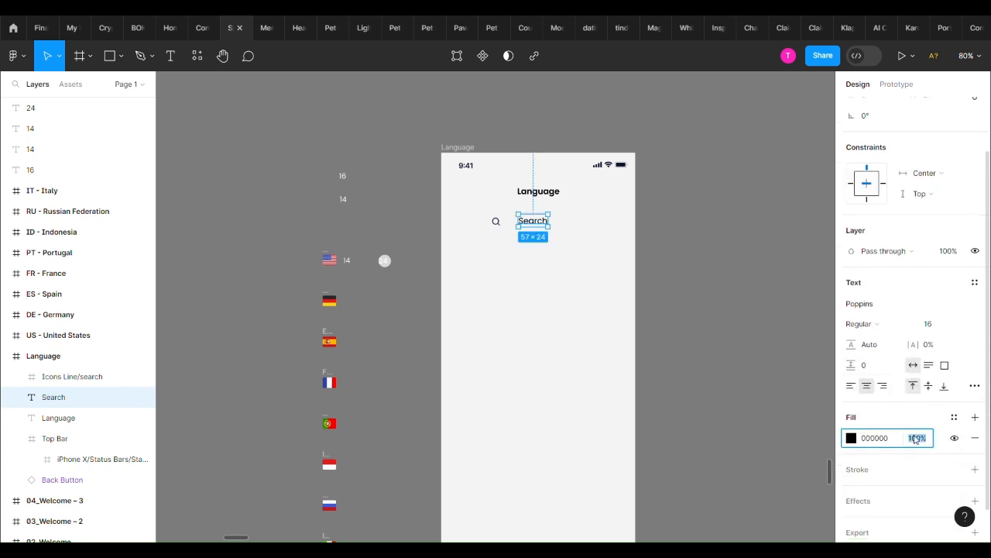
click(728, 319)
Wrap the search icon and "Search" text in a horizontal auto layout, aligned middle-left with a gap of 16
scroll(533, 218, up, 3)
drag(462, 230, 460, 232)
shift+click(528, 224)
key(shift+a)
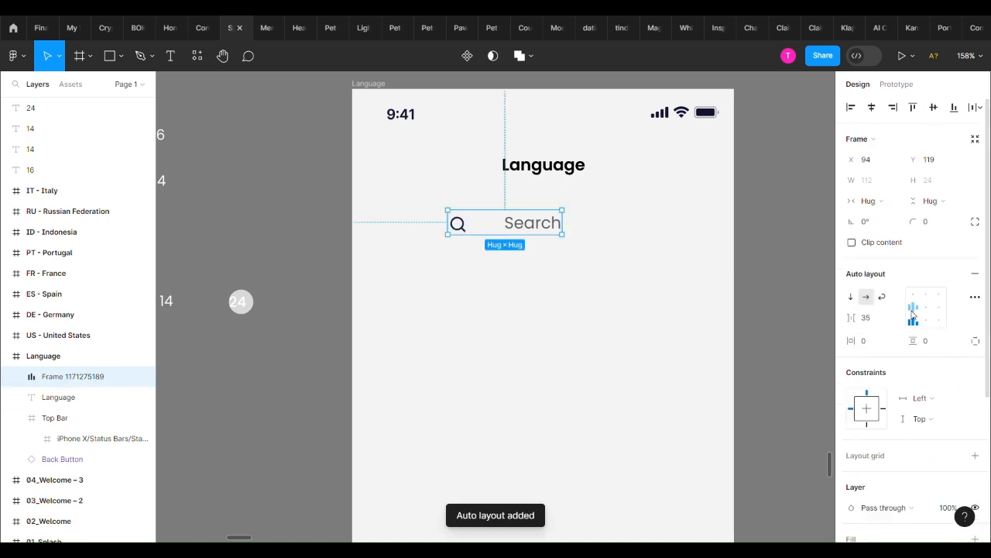
text(16)
key(Return)
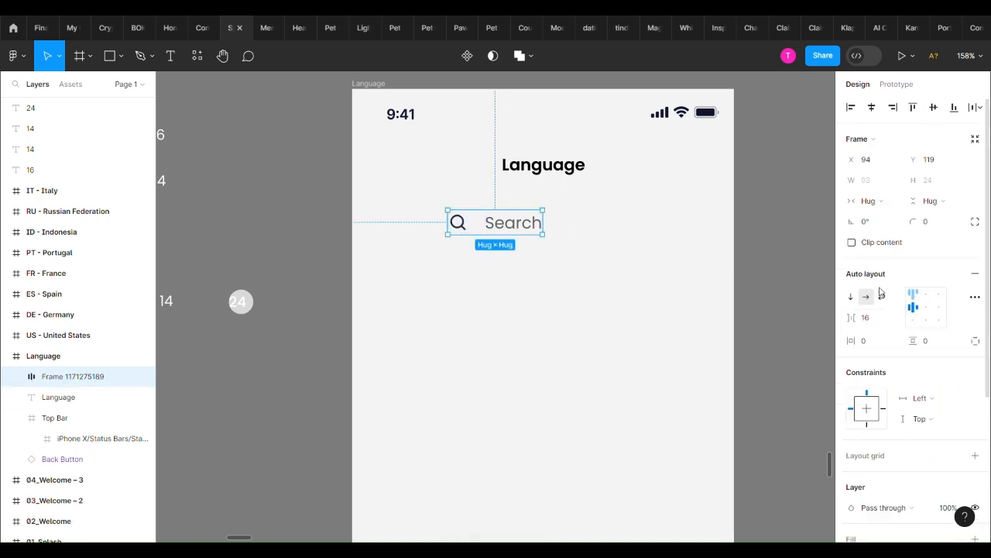
Give the search auto layout frame a vertical padding of 12 and a horizontal padding of 16
drag(475, 235, 511, 242)
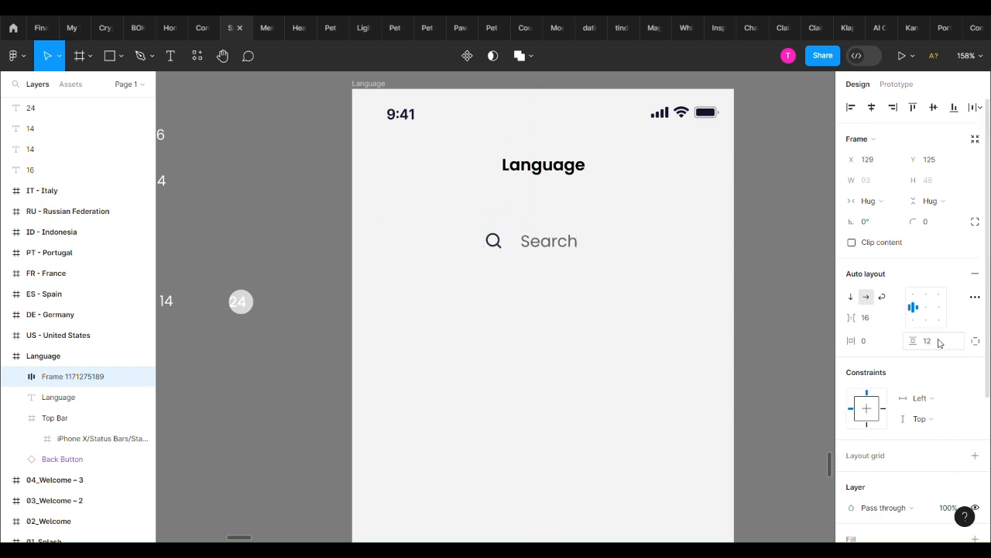
double_click(534, 240)
click(547, 225)
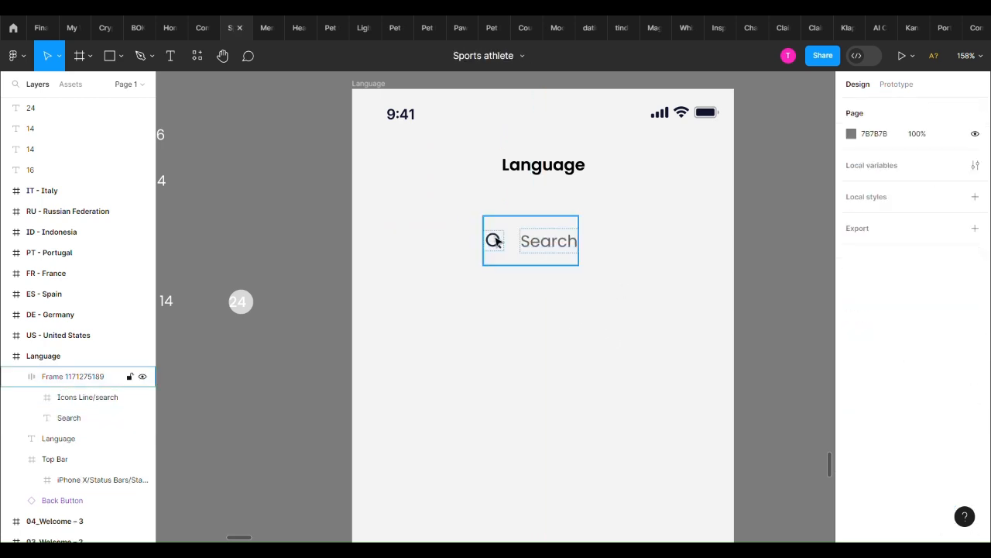
key(Return)
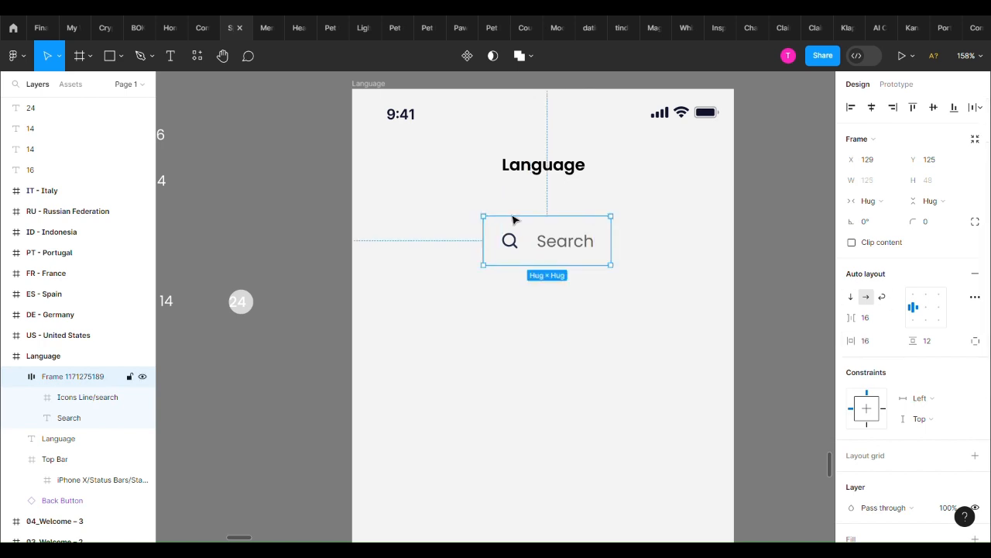
Add a 000000 stroke at 10% opacity to the search frame
scroll(930, 394, down, 4)
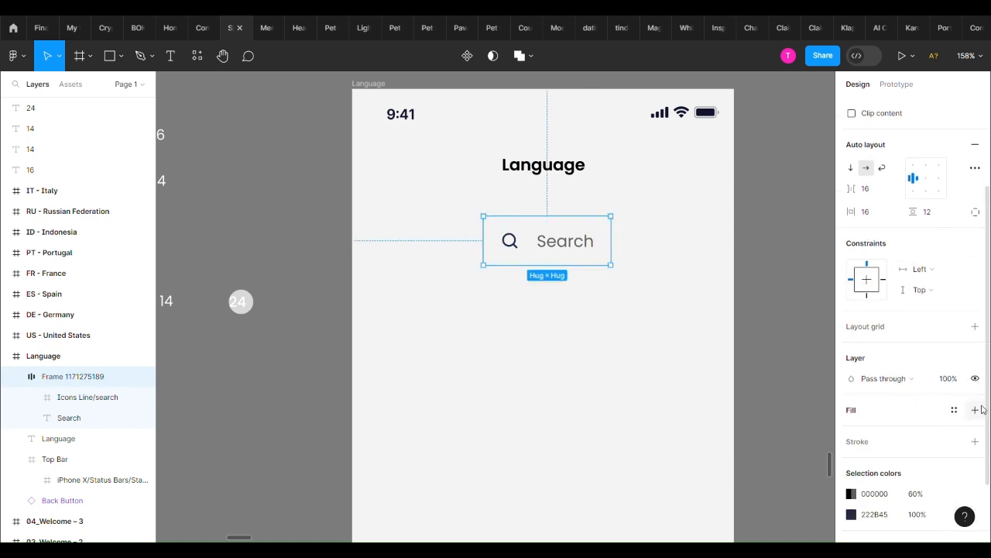
click(975, 441)
click(924, 465)
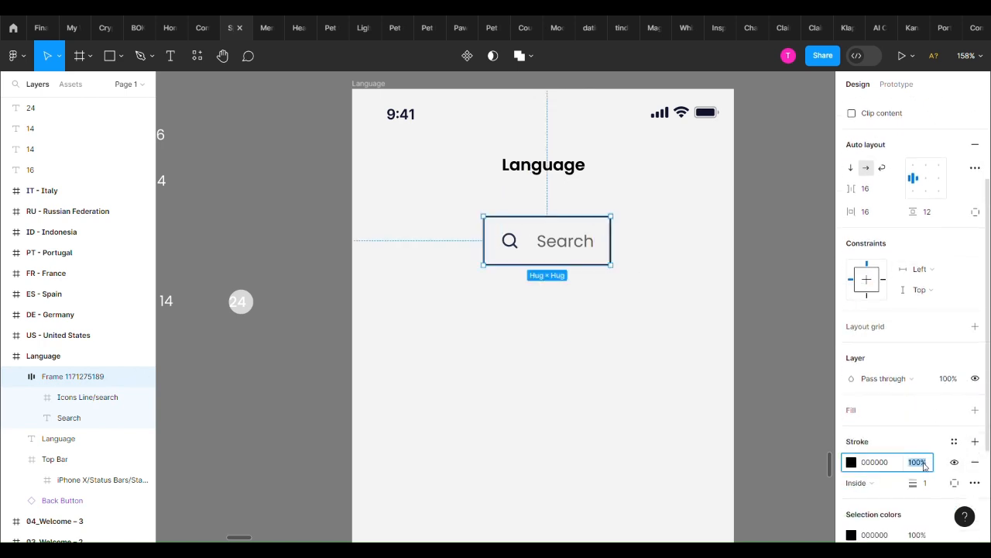
text(10)
key(Return)
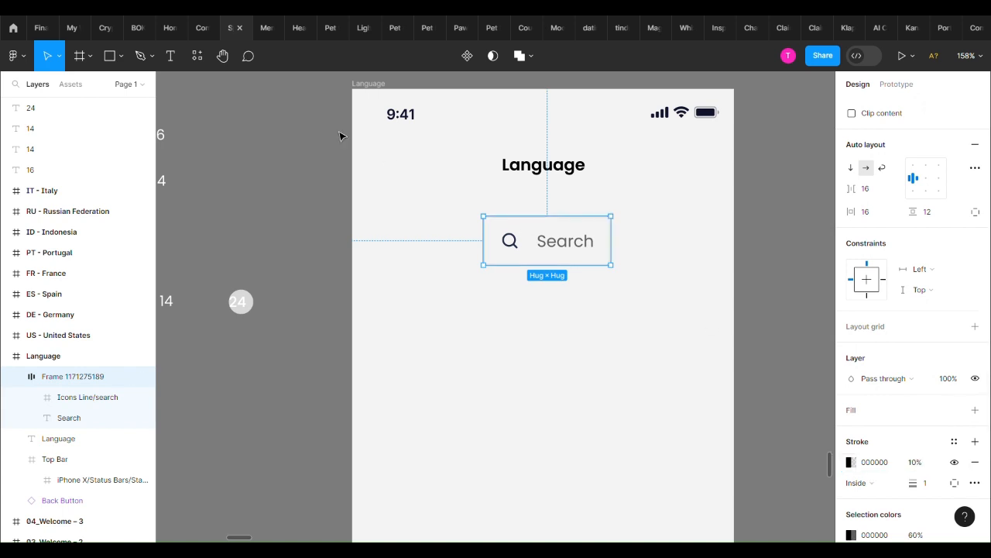
Shift the search frame toward the screen's left edge and set its corner radius to 16
scroll(942, 271, up, 2)
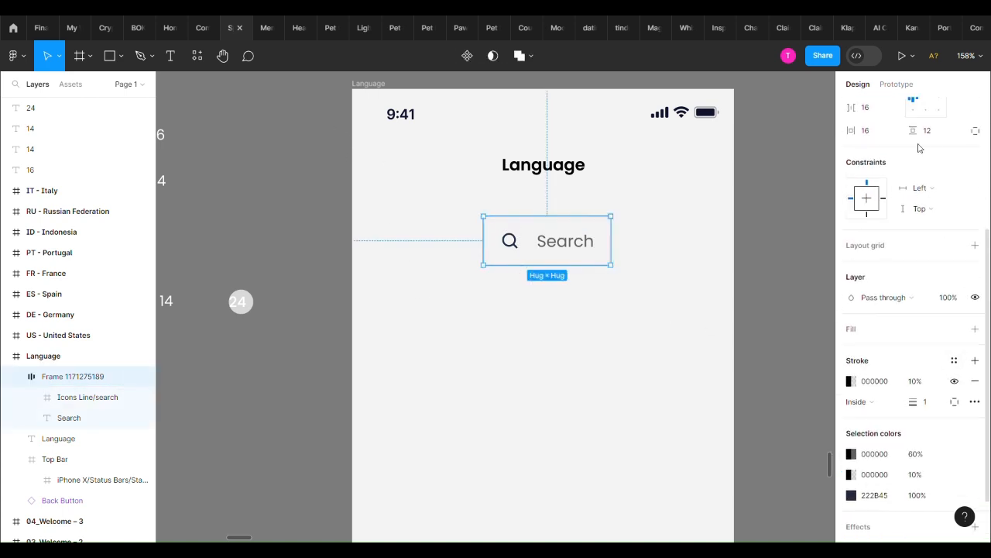
scroll(911, 225, up, 3)
drag(913, 221, 410, 253)
drag(571, 254, 482, 237)
text(16)
key(Return)
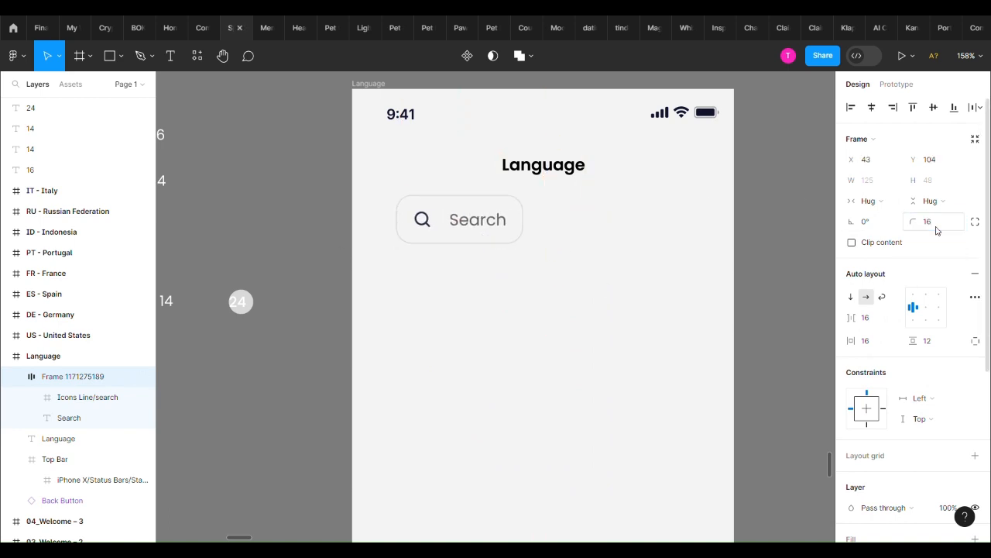
Position the search field at X 24 and widen it to 327, leaving 24 px side margins
drag(448, 238, 399, 301)
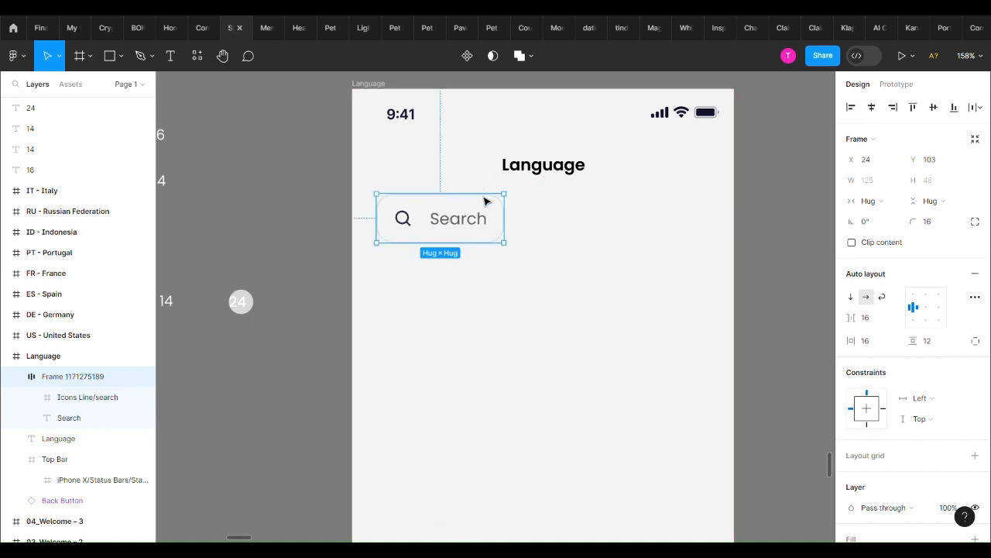
drag(501, 217, 721, 229)
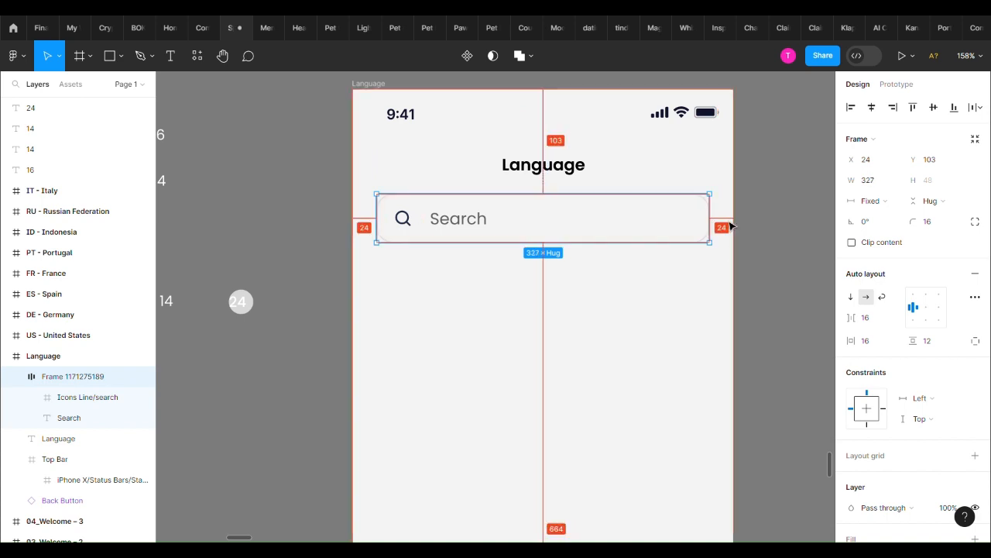
click(747, 226)
Nudge the search field up to Y 102 so it sits 16 px beneath the "Language" title
scroll(716, 298, down, 1)
click(623, 228)
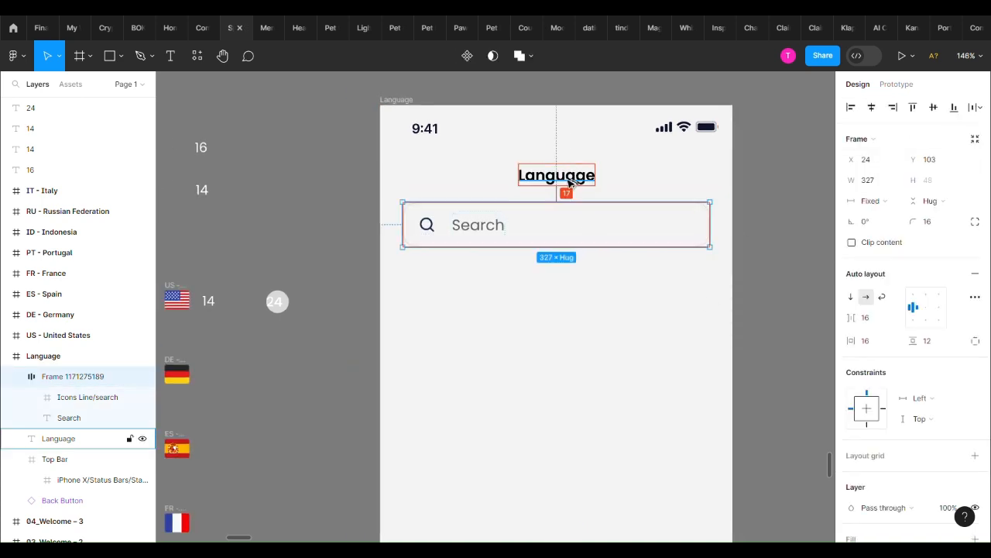
key(Up)
scroll(590, 242, down, 2)
click(612, 313)
scroll(598, 298, up, 2)
click(558, 179)
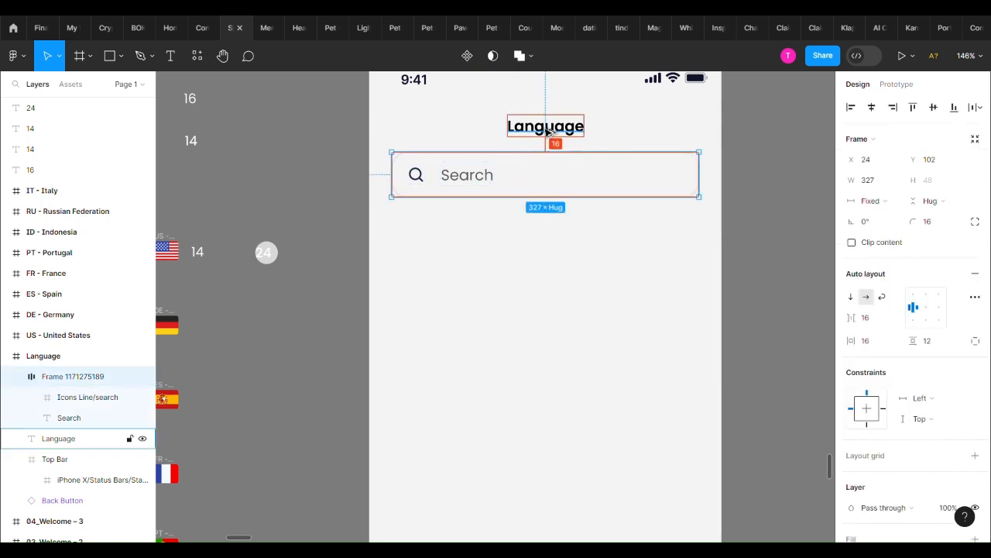
scroll(554, 163, down, 2)
click(547, 276)
scroll(547, 278, up, 1)
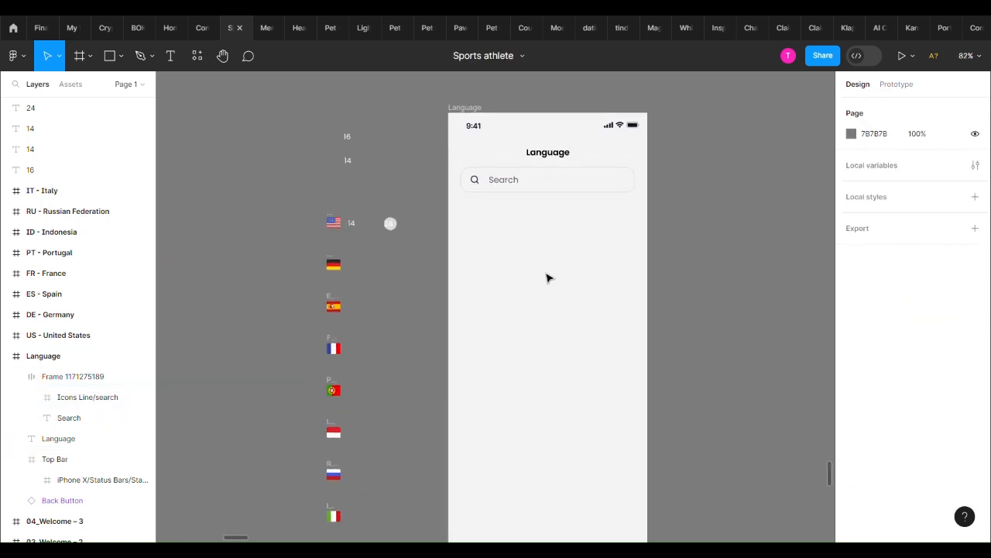
Add an "America" text beneath the search field at about X 50, Y 208, in Medium weight
click(541, 189)
scroll(487, 232, up, 1)
click(487, 233)
key(t)
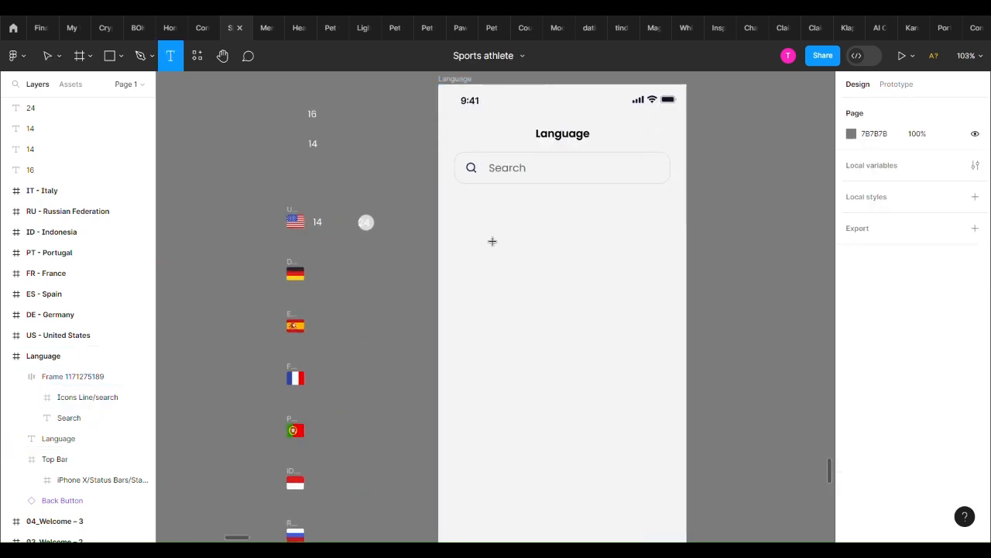
click(491, 241)
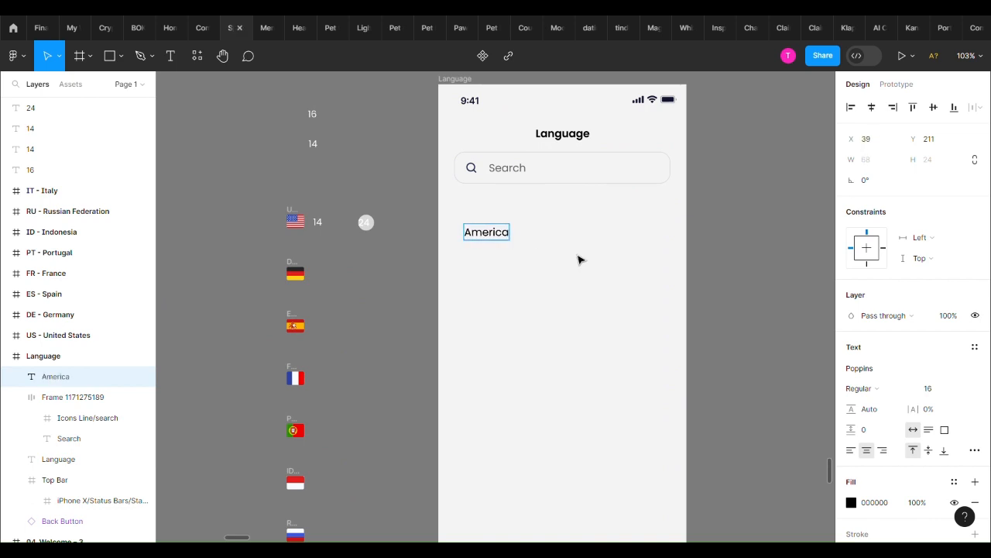
drag(489, 237, 498, 235)
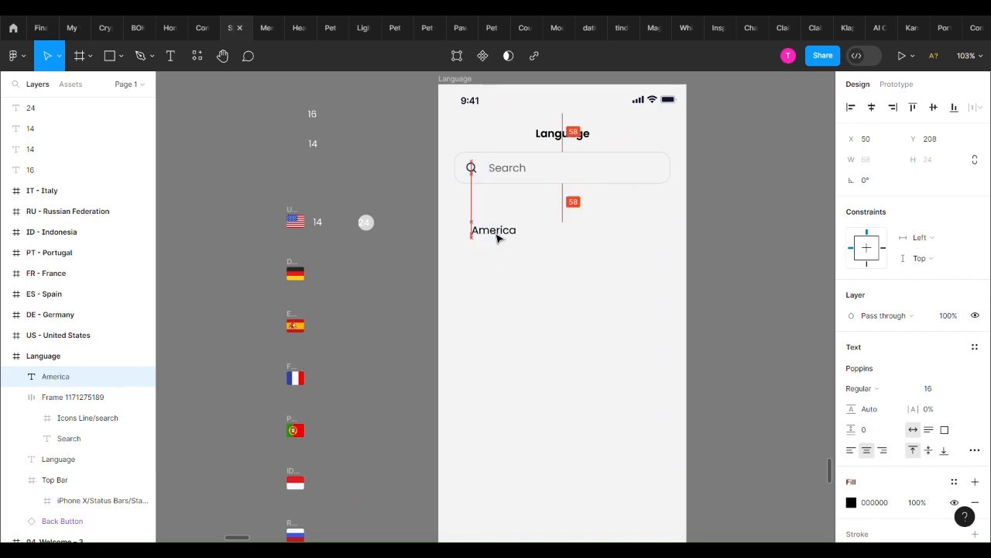
click(884, 391)
click(883, 314)
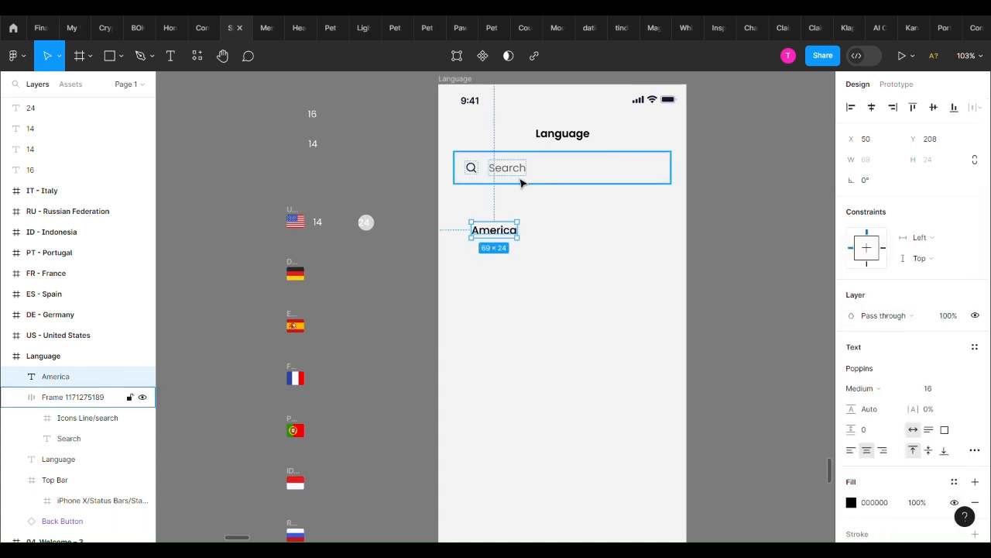
Set the "Search" placeholder's font size to 14 and check the search field's spacing beneath the title
double_click(519, 181)
click(512, 235)
double_click(517, 180)
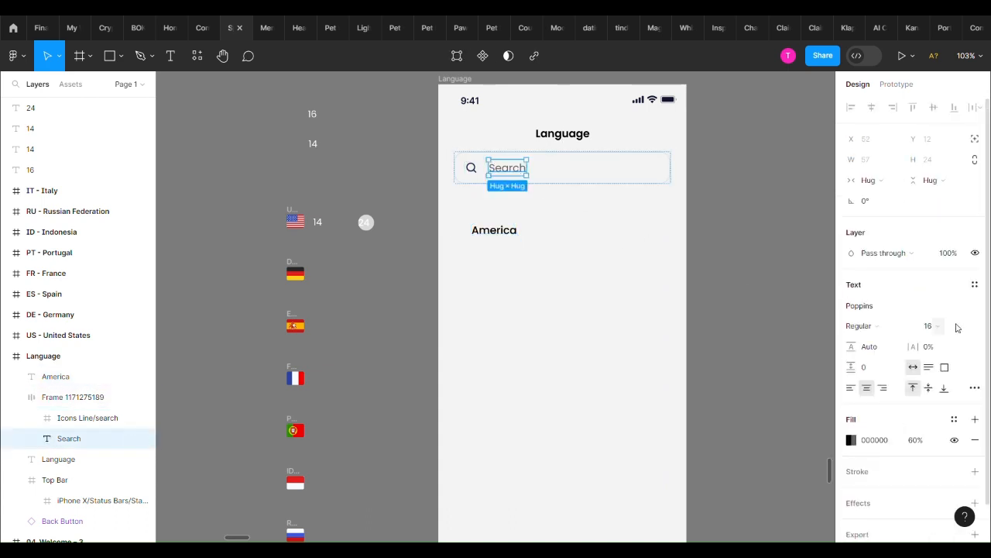
text(14)
key(Return)
click(573, 259)
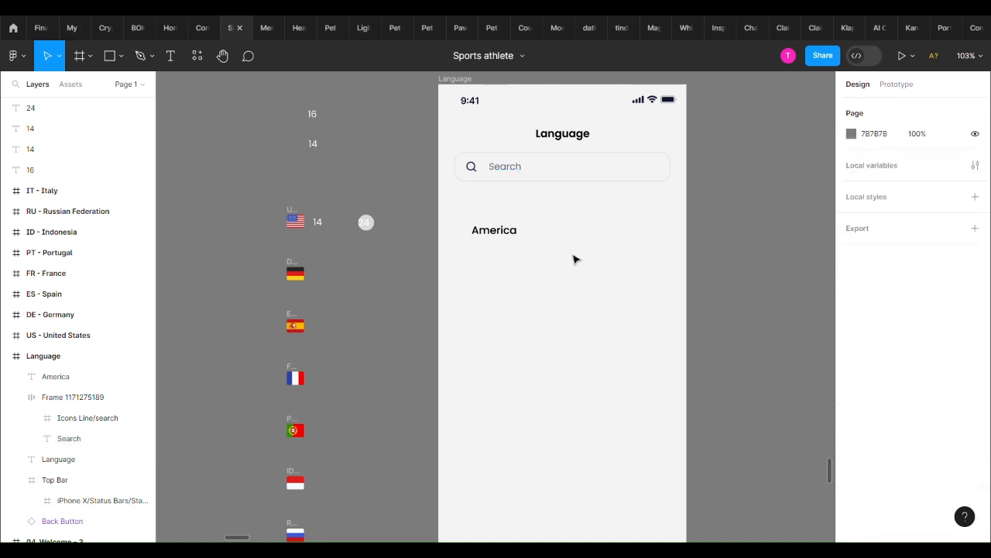
click(493, 166)
click(496, 178)
click(553, 173)
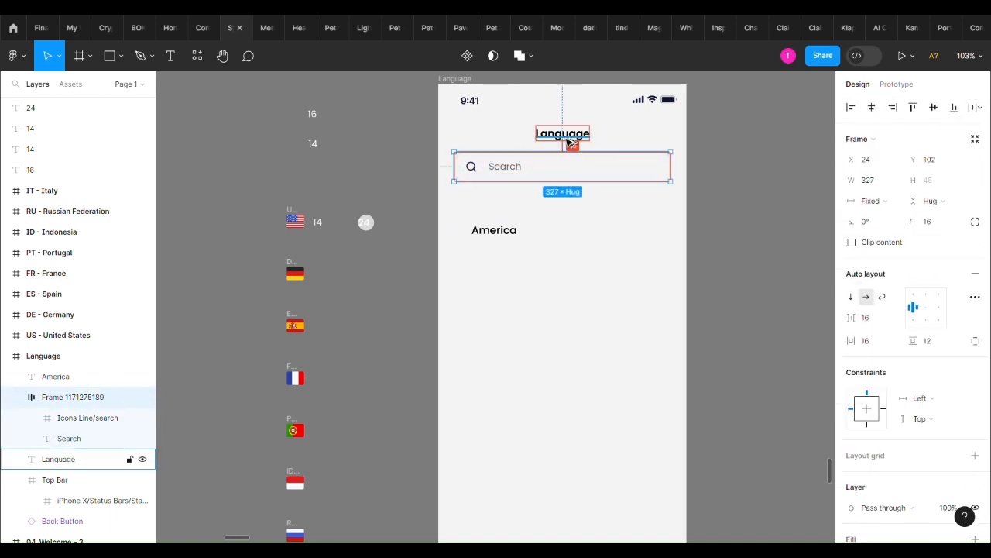
click(568, 234)
click(473, 174)
Set the "America" label's font size to 14
click(503, 231)
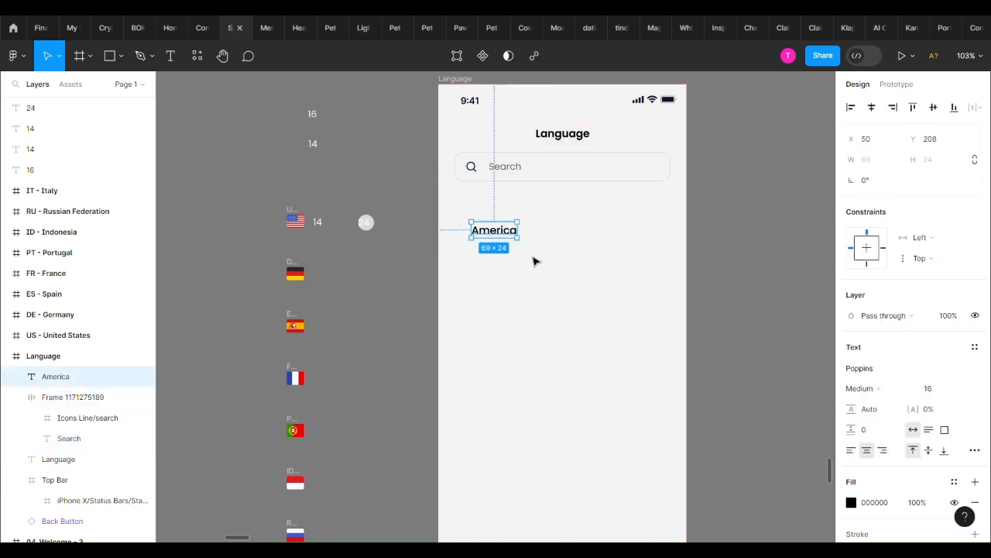
click(929, 388)
text(14)
key(Return)
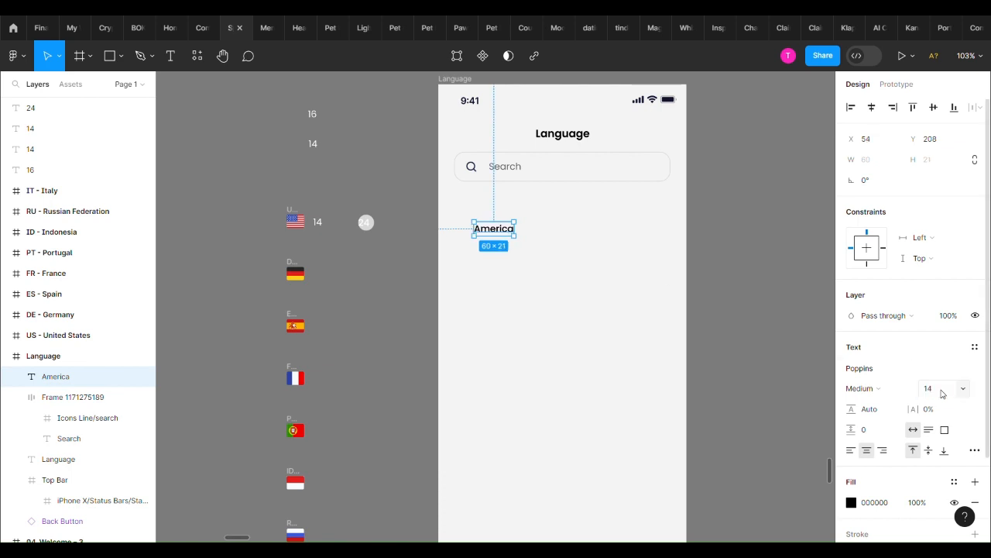
Move the United States flag into the Language frame, directly left of the "America" label at about X 21, Y 209
drag(295, 218, 499, 232)
scroll(500, 224, up, 3)
click(494, 229)
click(440, 237)
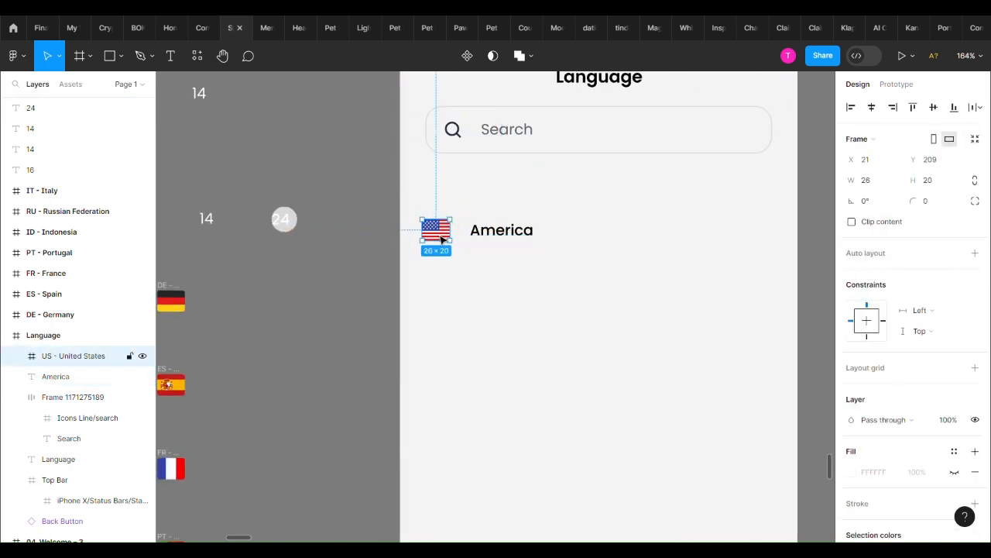
Combine the United States flag and the "America" label in a horizontal auto layout with a gap of 16
shift+click(499, 241)
key(shift+a)
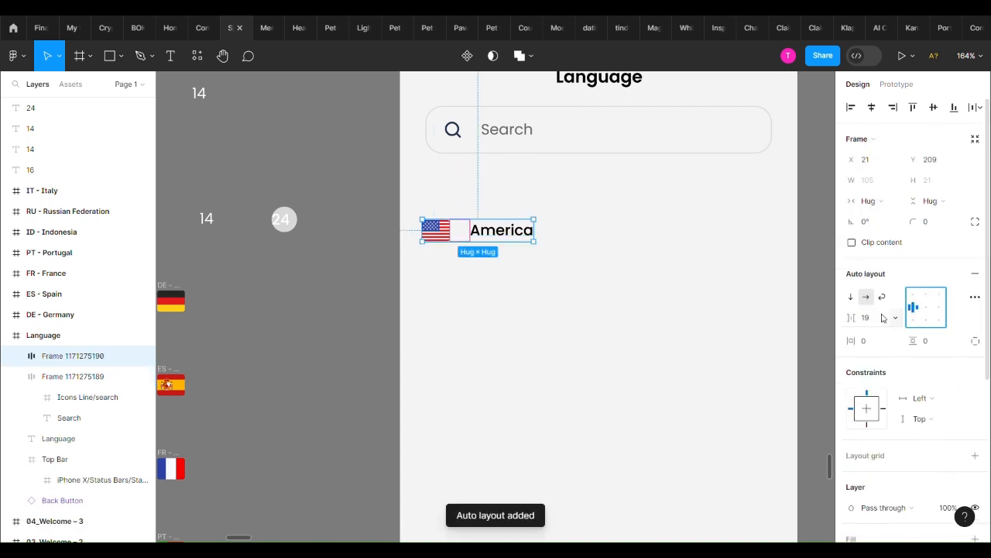
click(880, 318)
text(16)
key(Return)
Move the flag and "America" group to about X 43, Y 209 beneath the search field
drag(482, 228, 502, 240)
key(ctrl+z)
click(590, 245)
scroll(590, 245, down, 2)
scroll(583, 244, up, 1)
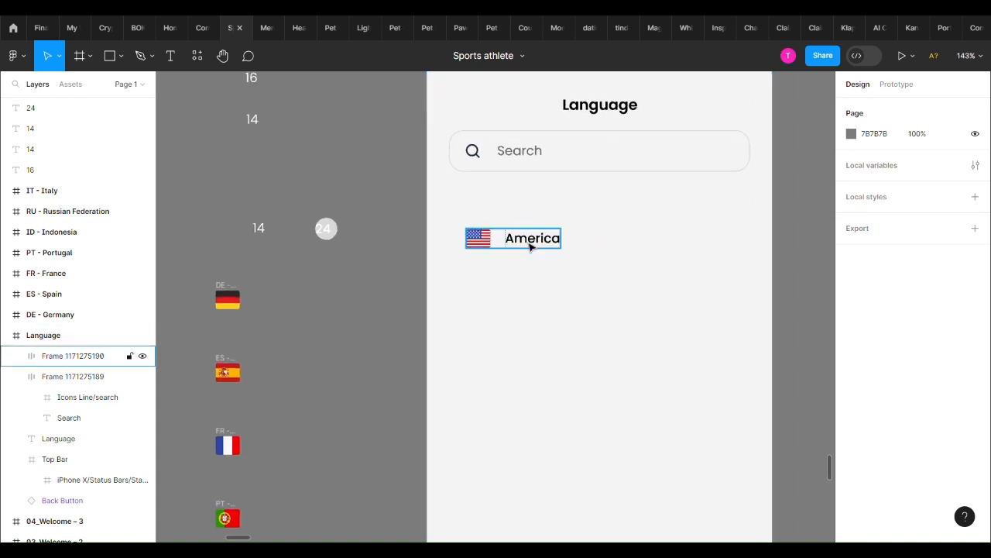
scroll(686, 268, up, 2)
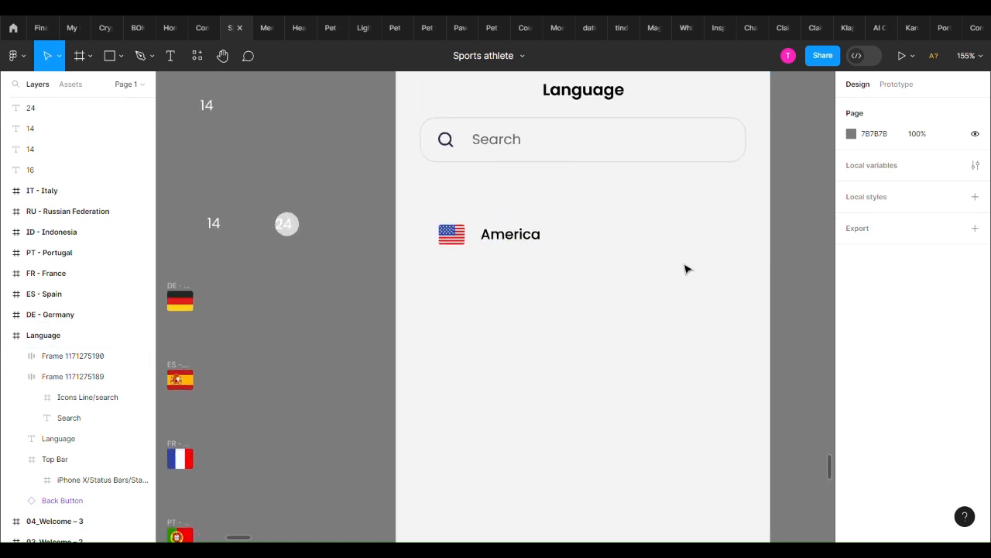
Add a 24 × 24 circle to the right of the "America" label at about X 299, Y 212
key(o)
click(701, 249)
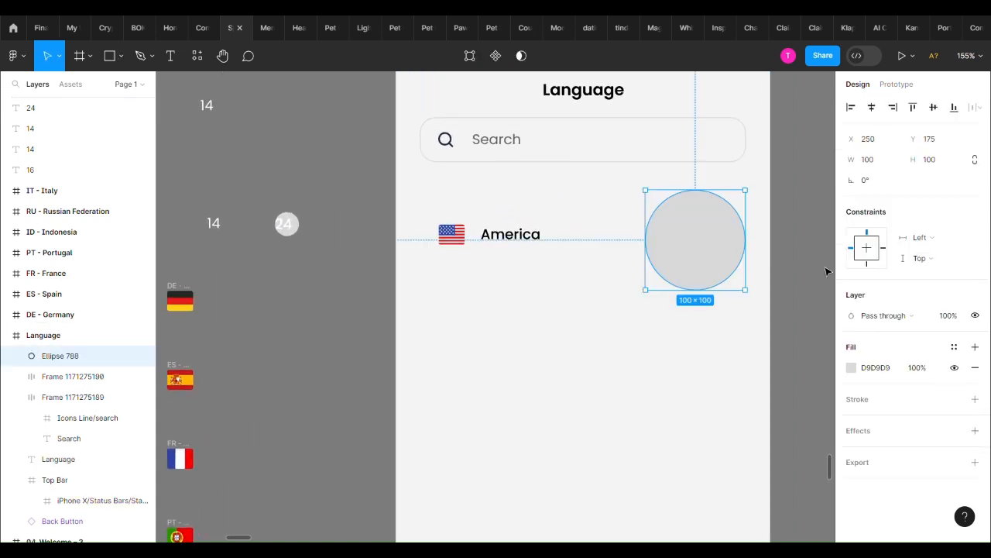
click(931, 166)
text(24)
key(Return)
drag(660, 217, 711, 253)
scroll(712, 249, up, 3)
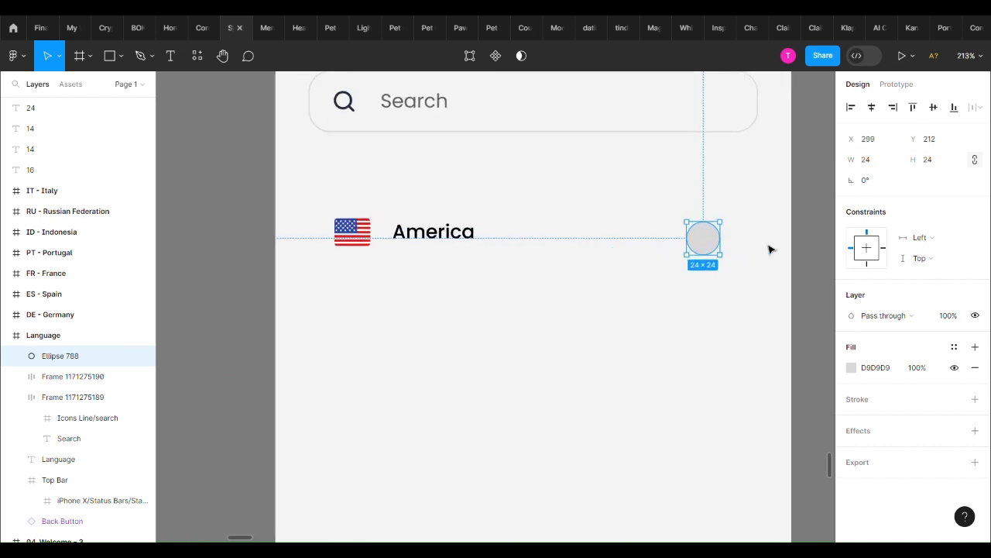
Add a 12 × 12 circle and place it over the larger circle at about X 305, Y 214
key(o)
click(732, 268)
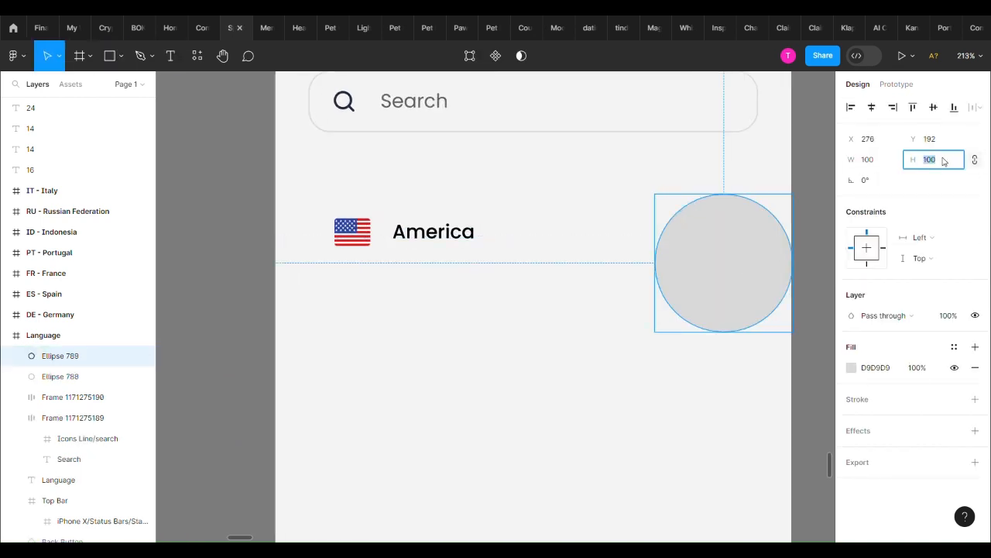
text(12)
key(Return)
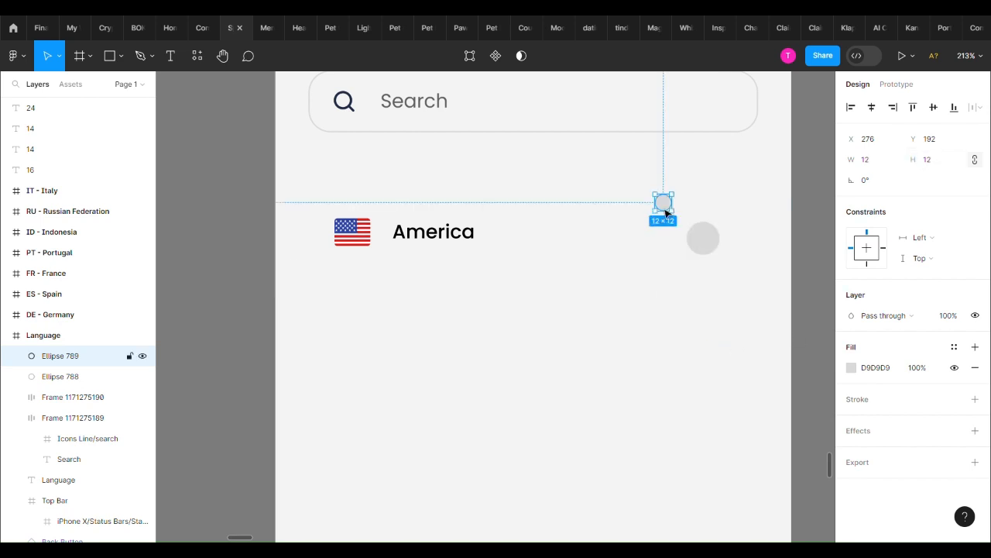
drag(665, 212, 706, 243)
Fill the 12 × 12 circle with the flag's blue, 2E42A5, and centre it within the larger circle
key(i)
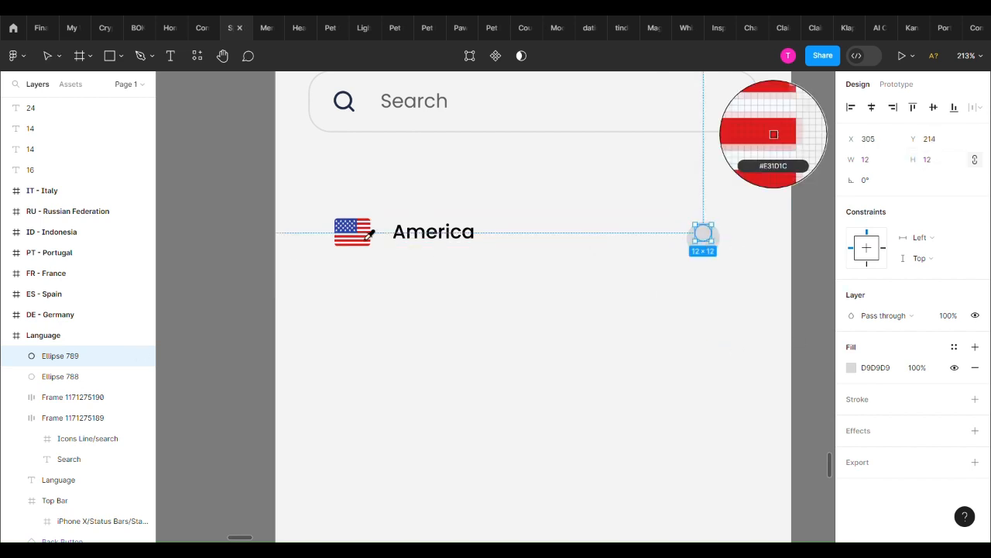
scroll(358, 231, up, 3)
click(356, 237)
scroll(588, 252, right, 6)
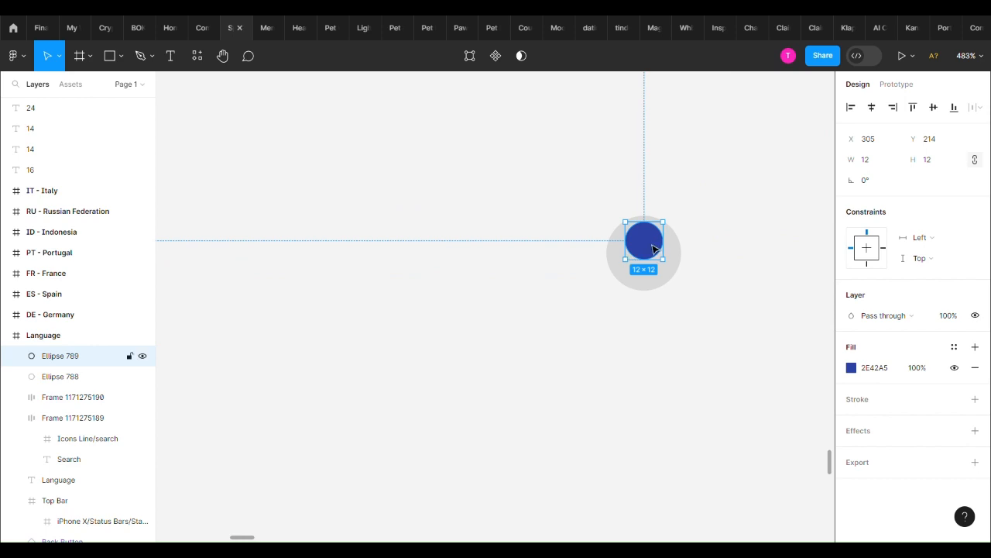
Fill the 24 × 24 circle with the inner circle's blue, 2E42A5, at 20% opacity
click(674, 259)
key(i)
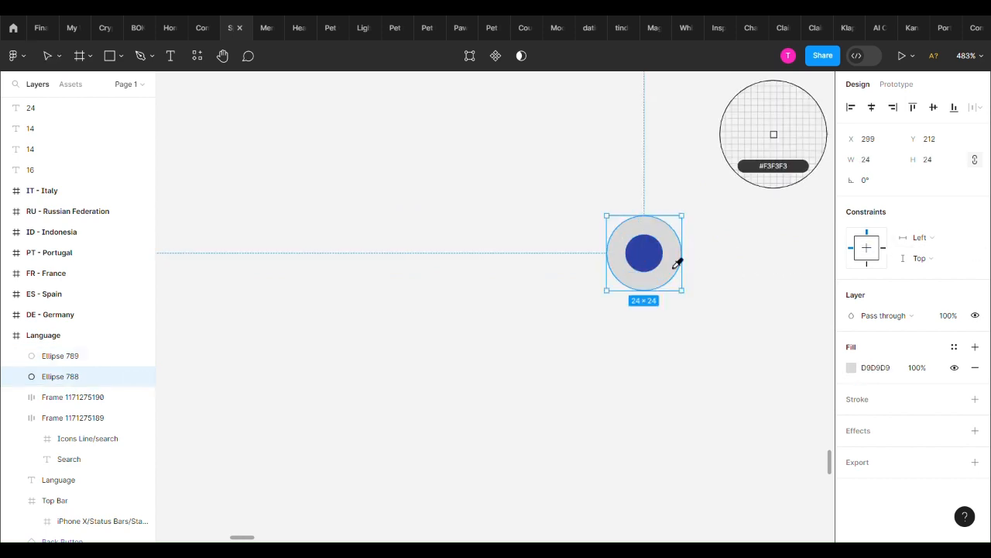
click(674, 252)
text(3)
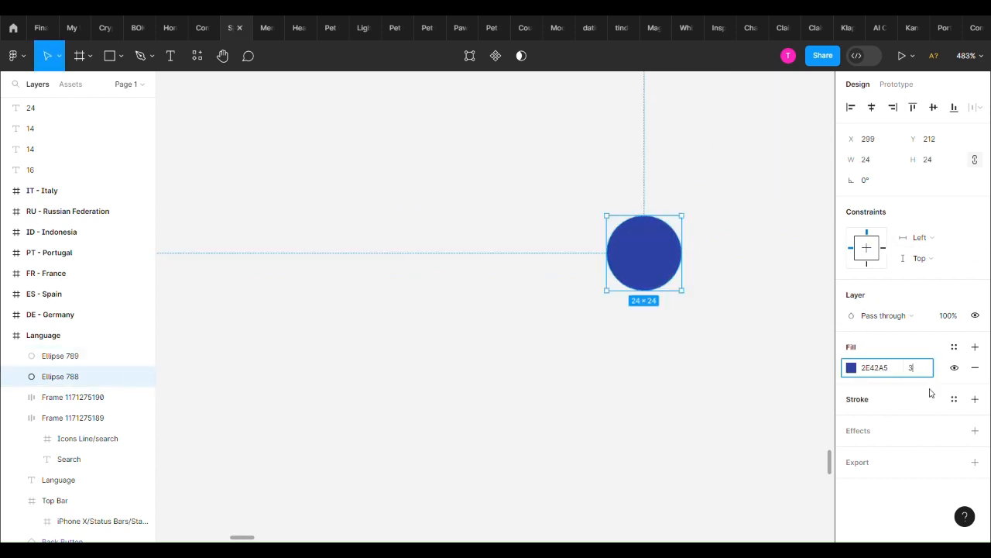
text(0)
key(Return)
text(20)
key(Return)
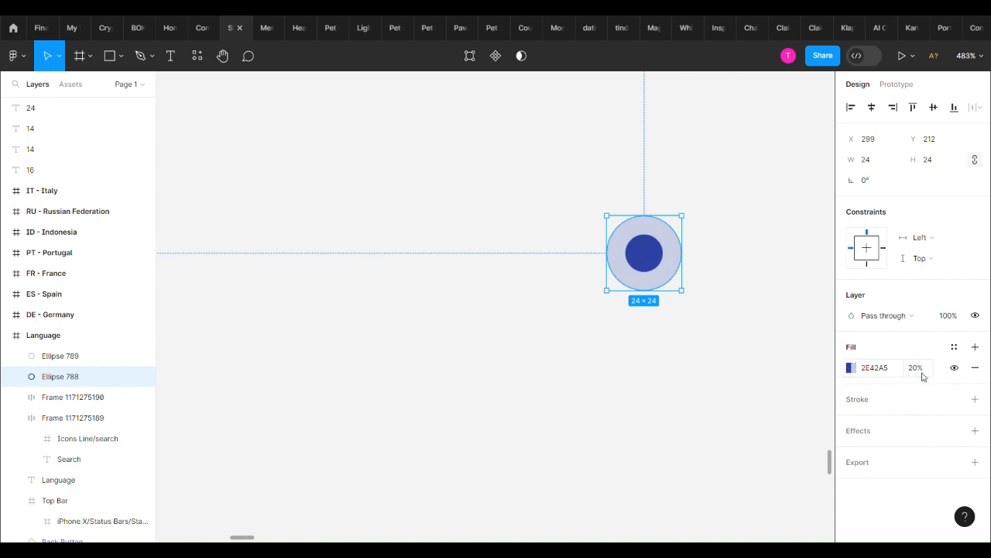
Wrap the two concentric blue circles in a single frame as a radio button
scroll(747, 316, down, 5)
click(747, 328)
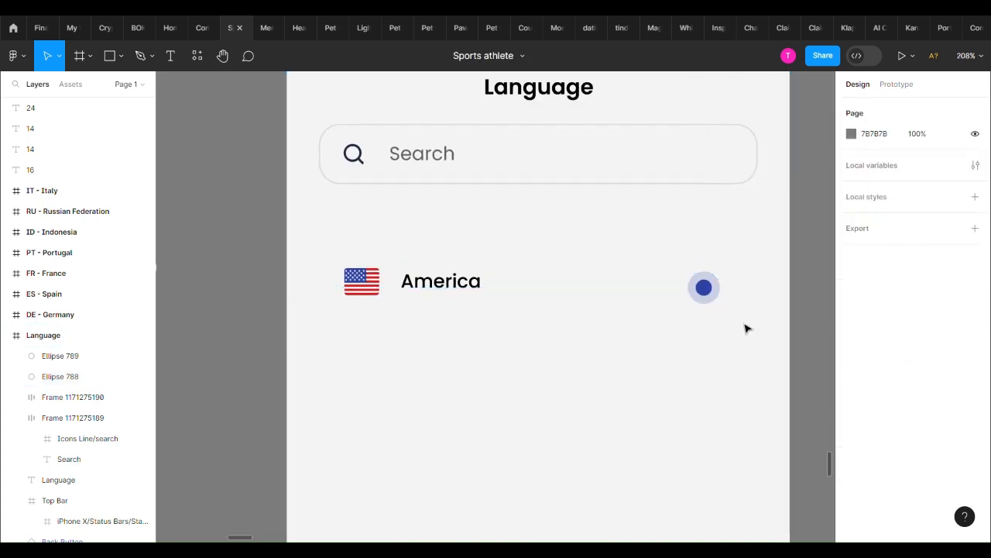
click(706, 290)
shift+click(704, 289)
right_click(704, 288)
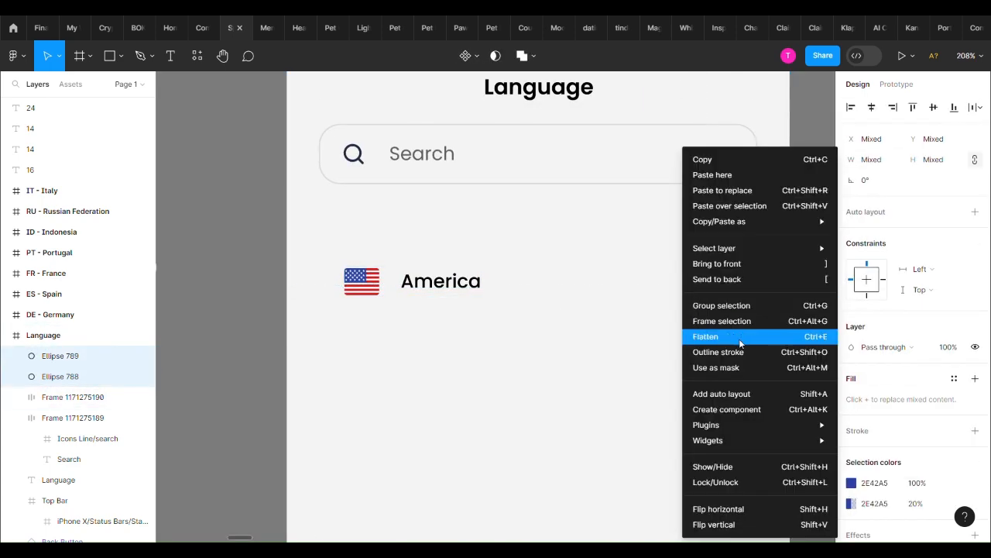
click(747, 321)
Reposition the radio button frame to about X 293, Y 212, in line with the "America" group
drag(701, 294, 739, 294)
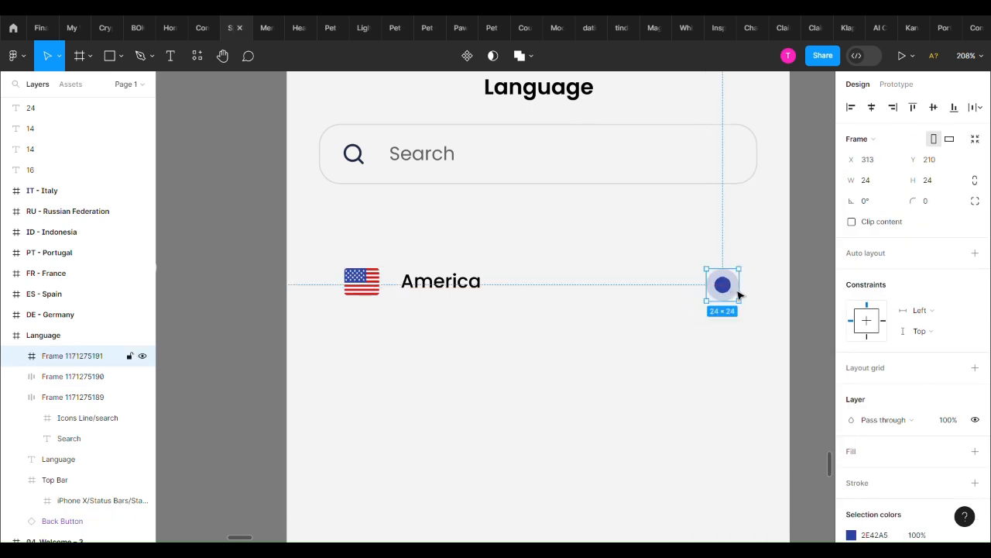
click(367, 281)
mouse_move(727, 302)
mouse_down()
mouse_move(732, 294)
mouse_move(730, 307)
mouse_up()
click(439, 288)
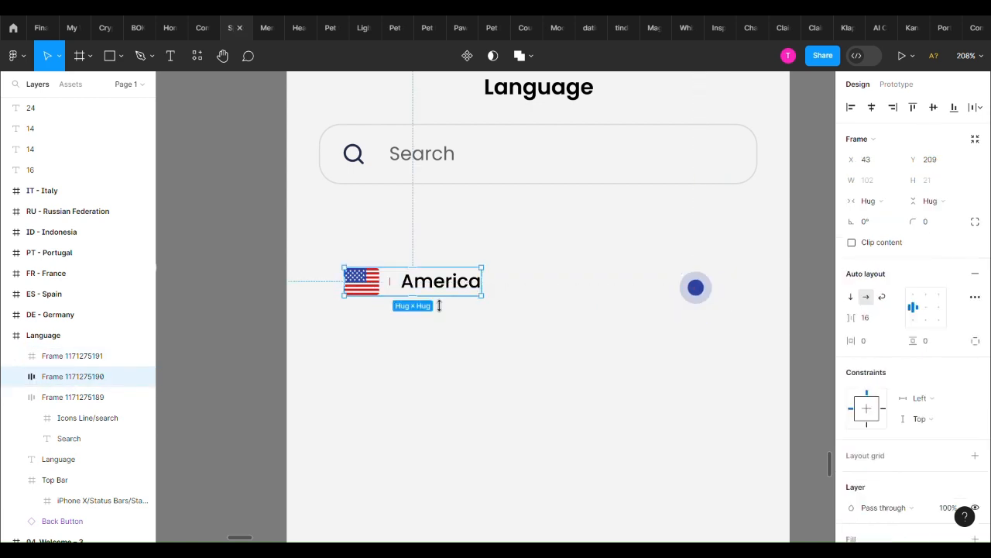
Combine the "America" group and the radio button in a centred horizontal auto layout with vertical padding of 12
click(699, 291)
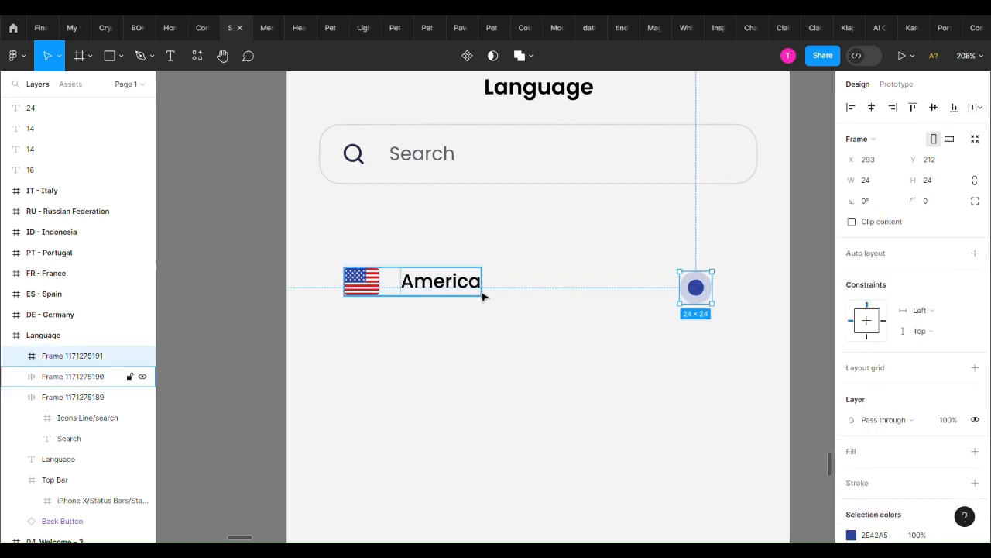
shift+click(478, 282)
key(shift+a)
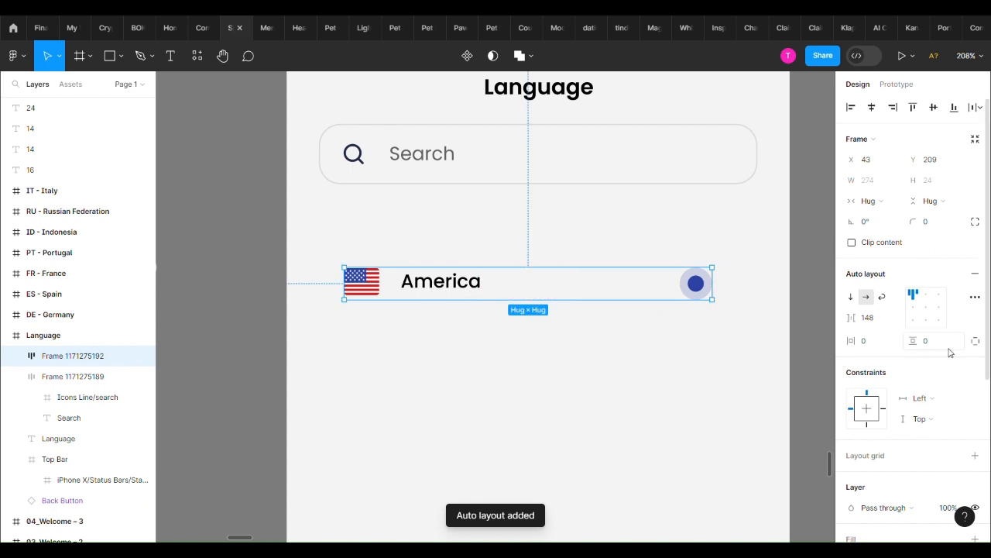
click(916, 309)
key(Return)
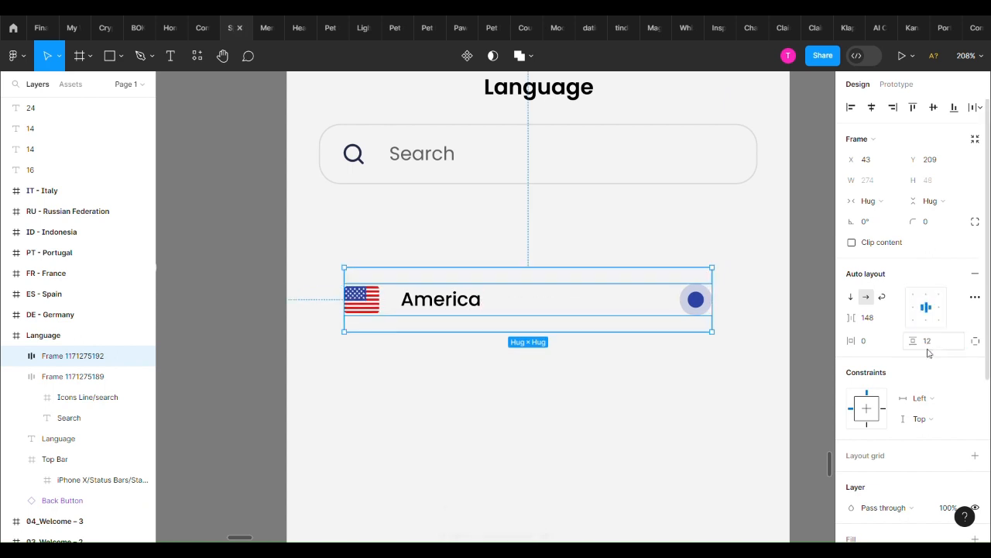
Check the America row's contents and set its vertical padding to 16
click(489, 299)
click(701, 316)
click(456, 316)
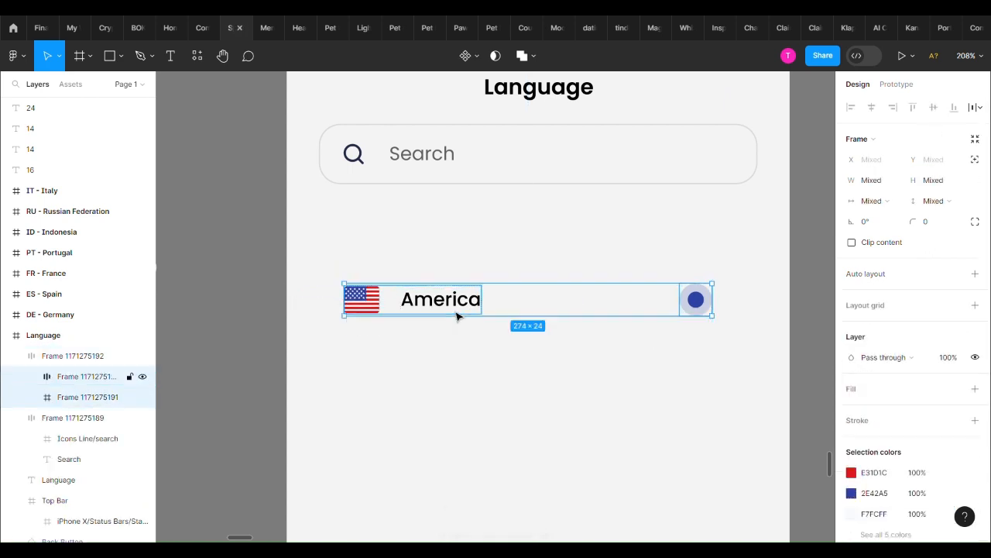
click(616, 358)
click(618, 319)
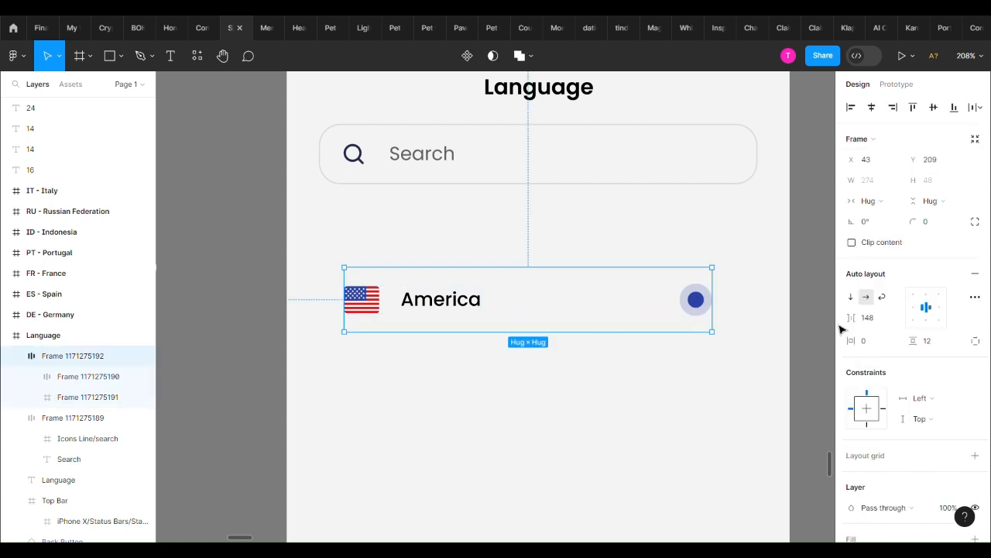
click(932, 347)
text(16)
key(Return)
Check the spacing around the America row's contents and set its vertical padding to 24
click(461, 316)
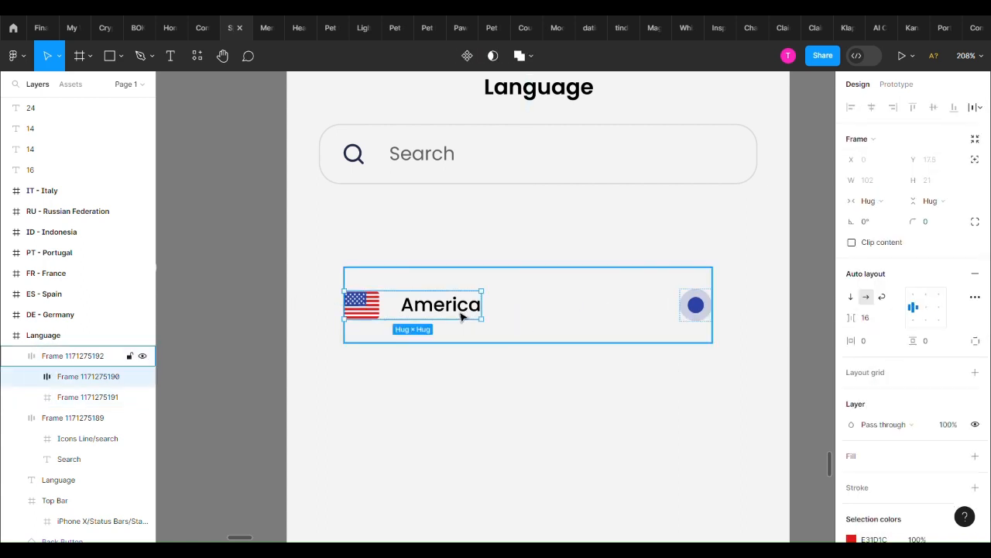
shift+click(681, 310)
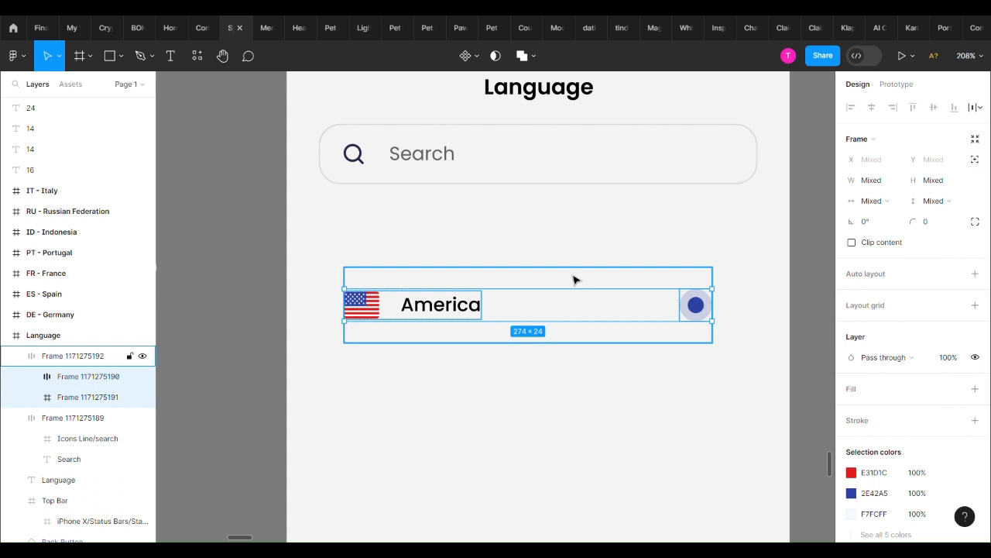
click(573, 280)
click(454, 310)
shift+click(695, 325)
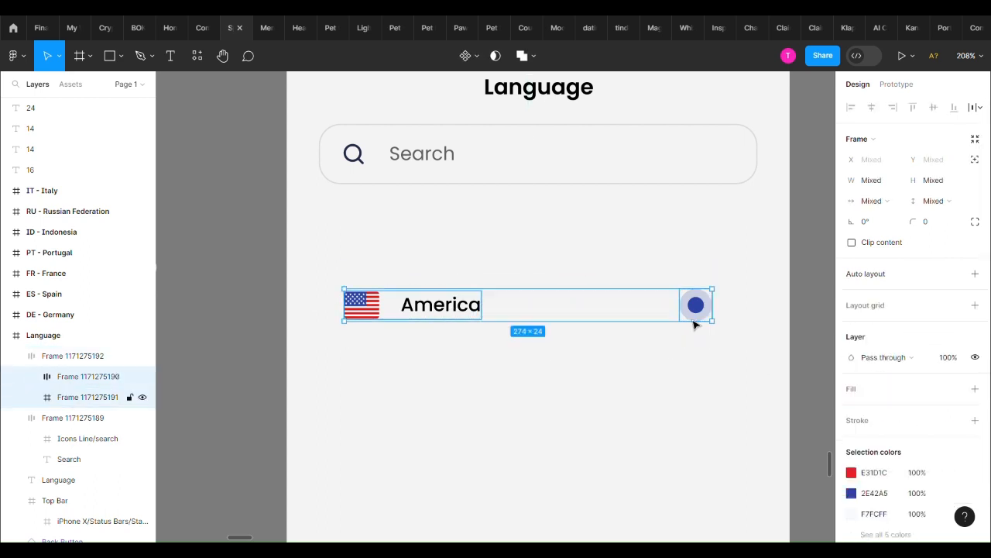
click(622, 316)
click(930, 341)
text(24)
key(Return)
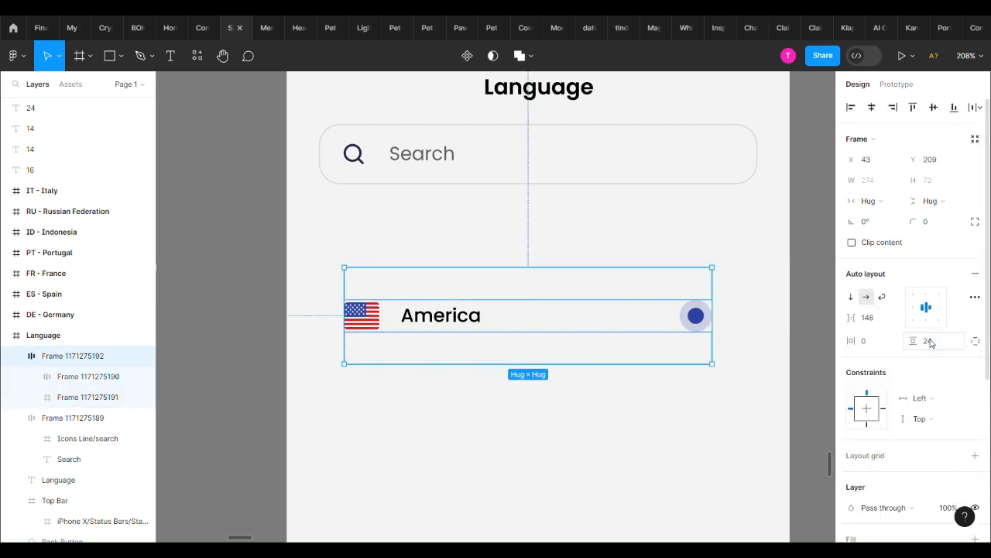
Check the America row's inner spacing and set its horizontal padding to 20
double_click(465, 319)
shift+click(696, 327)
key(alt)
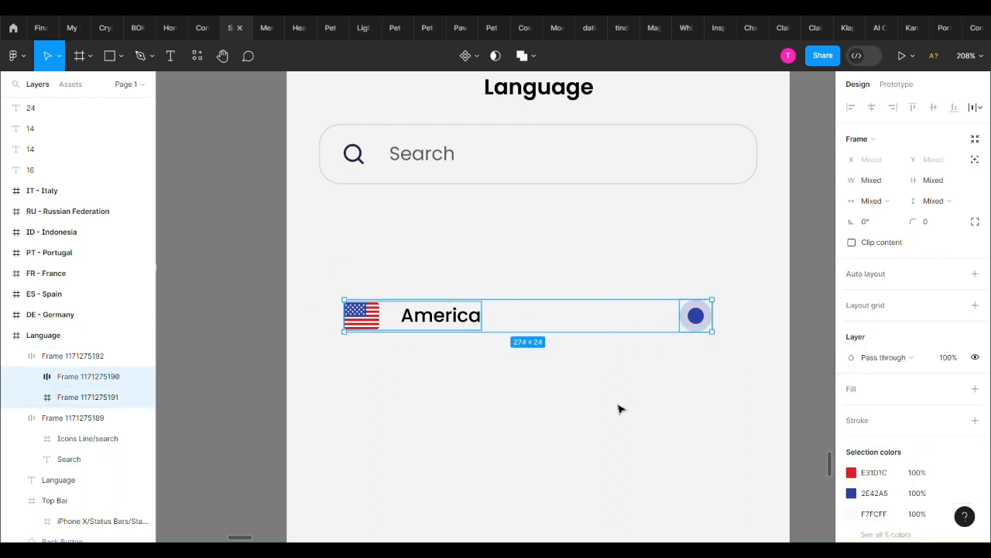
key(Escape)
click(869, 346)
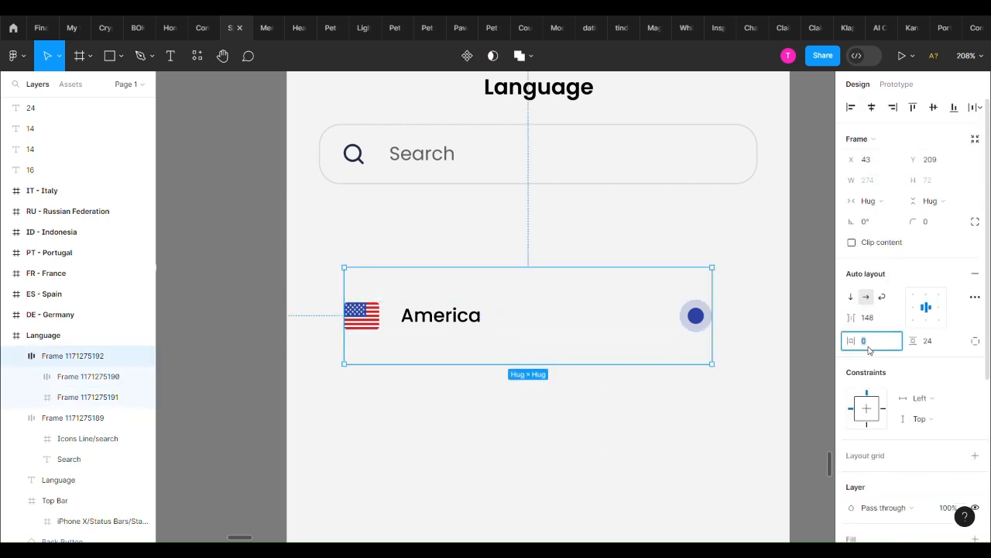
text(20)
key(Return)
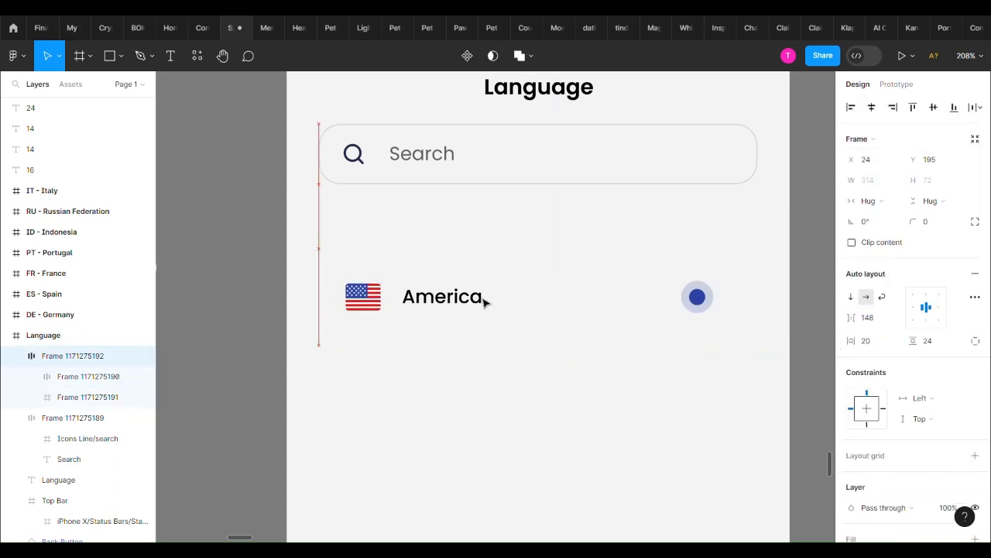
Place the America row at X 24, Y 195 and widen it to 327 to match the search field's edges
drag(746, 287, 767, 288)
key(alt)
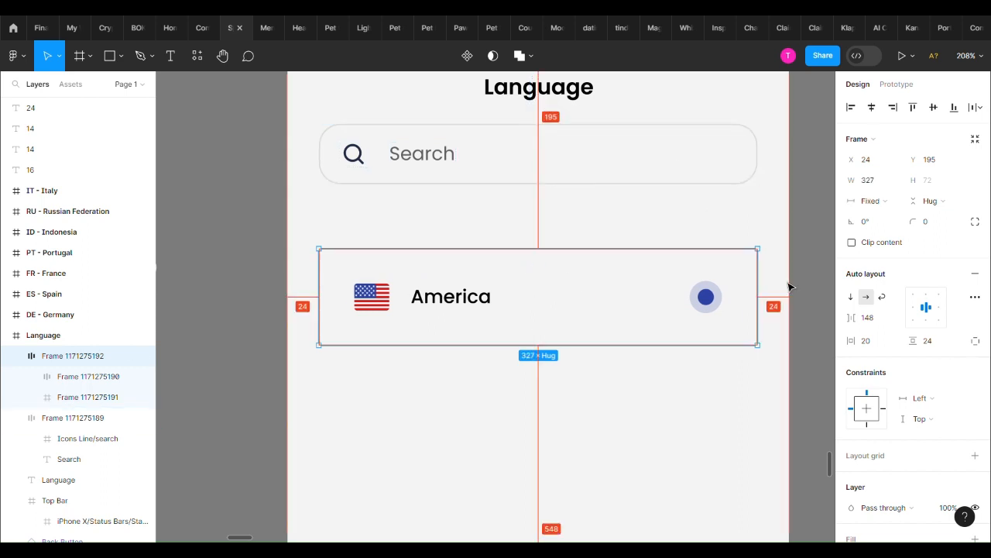
click(788, 285)
click(625, 331)
Give the America row a white FFFFFF fill and a 1 px inside stroke in black at 10% opacity
scroll(928, 406, down, 1)
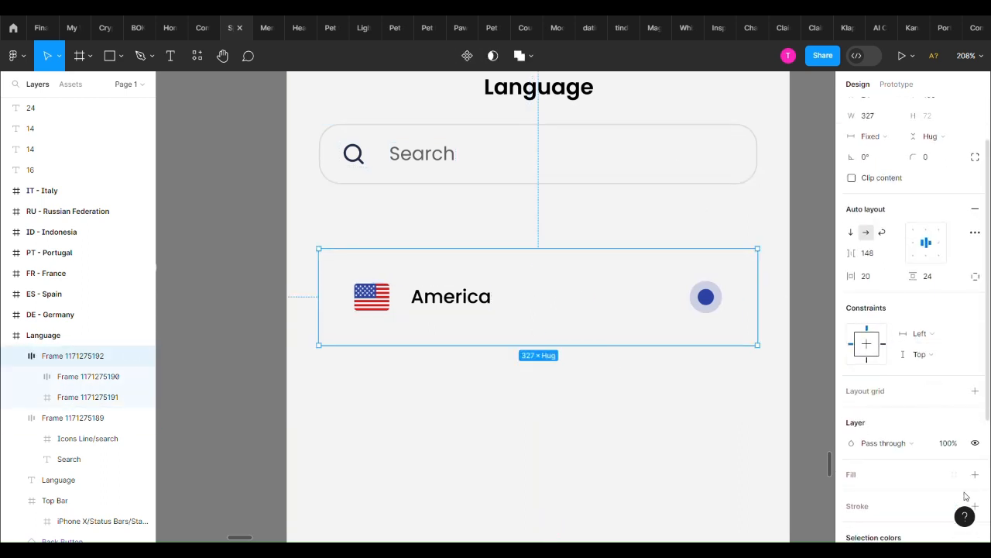
click(975, 471)
scroll(972, 433, down, 3)
click(975, 397)
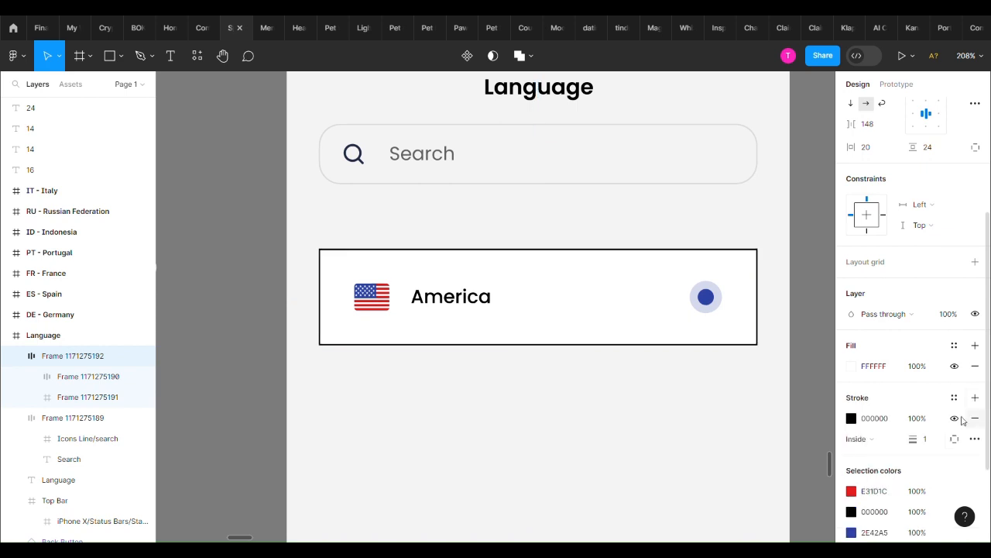
click(924, 419)
text(10)
key(Return)
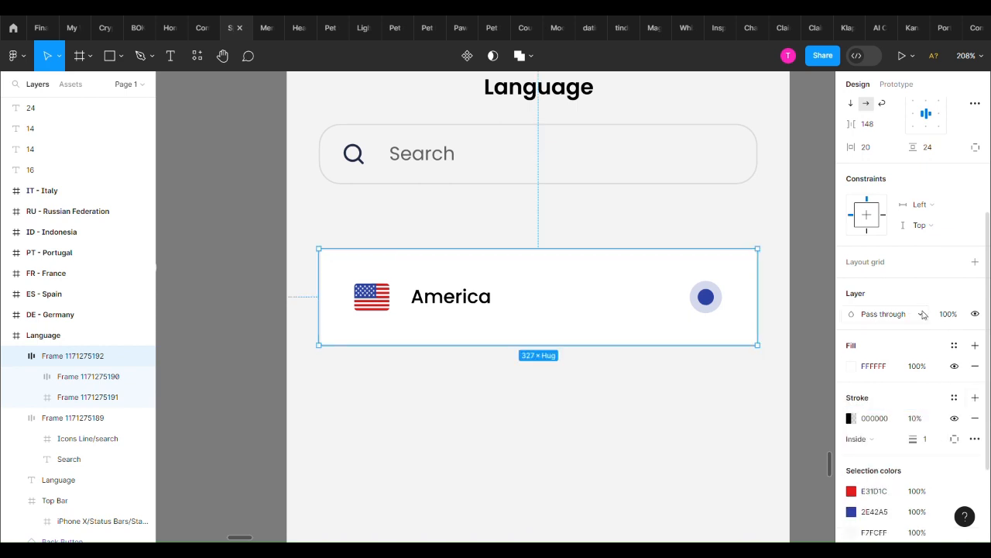
Round the America card's corners using the search field's corner radius as reference
scroll(925, 314, up, 3)
click(927, 222)
click(573, 138)
click(581, 283)
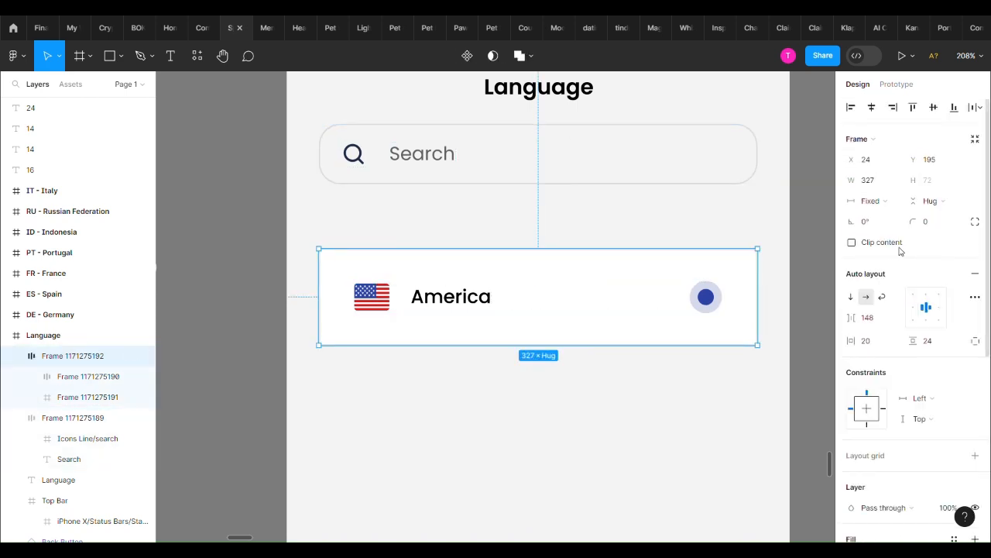
click(498, 405)
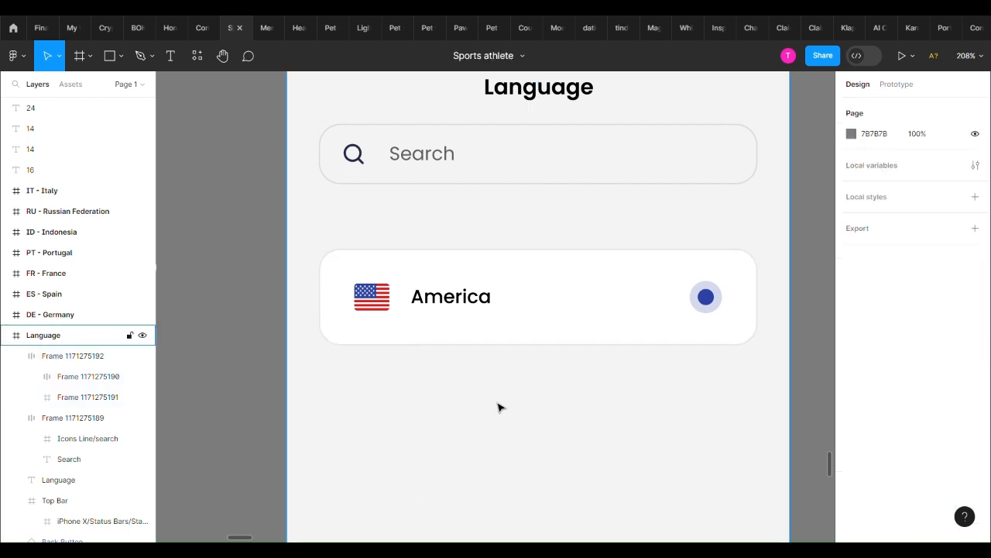
Measure the distances from the flag and "America" group to the edges of its card
ctrl+scroll(504, 425, down, 5)
click(493, 358)
double_click(443, 334)
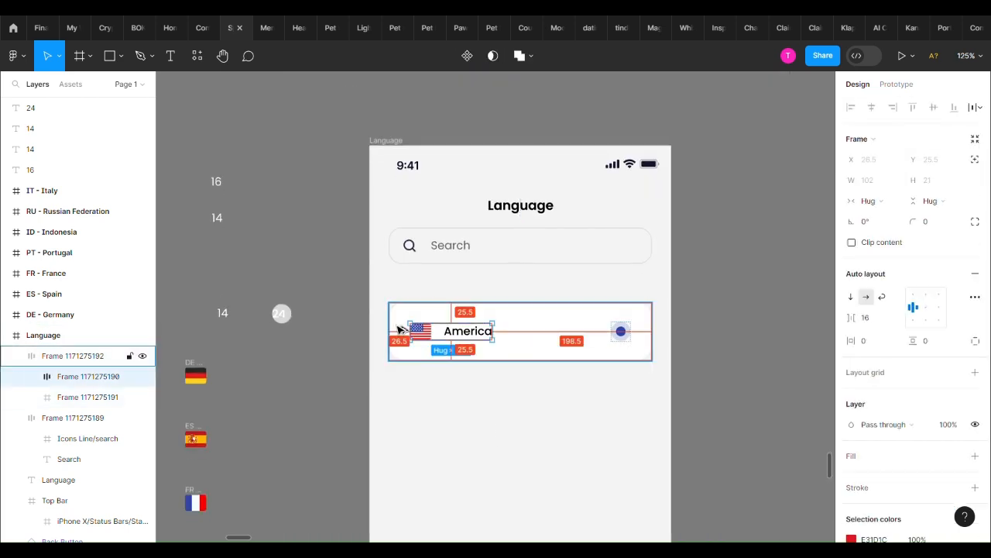
Duplicate the America card and place the copy 12 px below the original, aligned to its edges
click(424, 376)
double_click(622, 342)
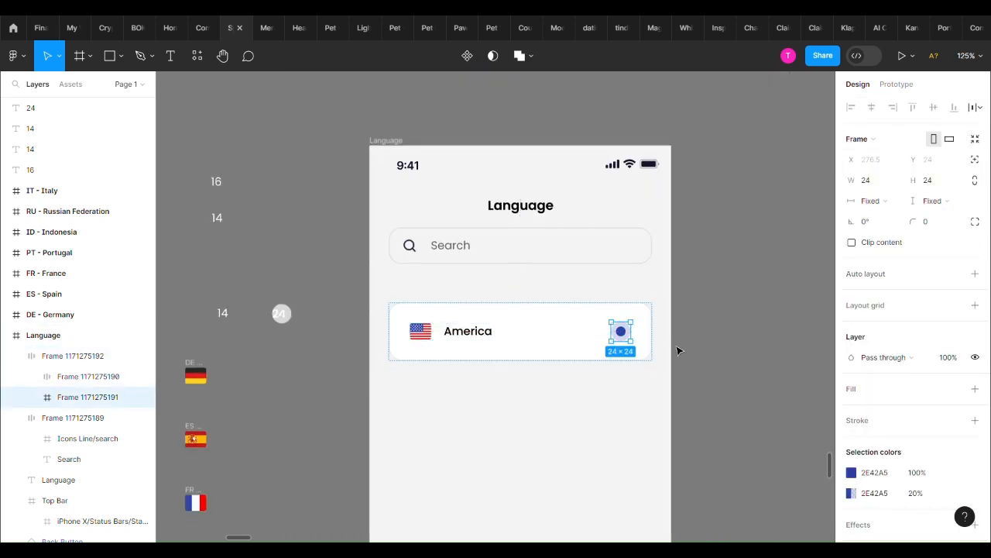
click(677, 347)
click(585, 351)
click(540, 400)
click(524, 355)
drag(524, 357, 550, 377)
key(ctrl+d)
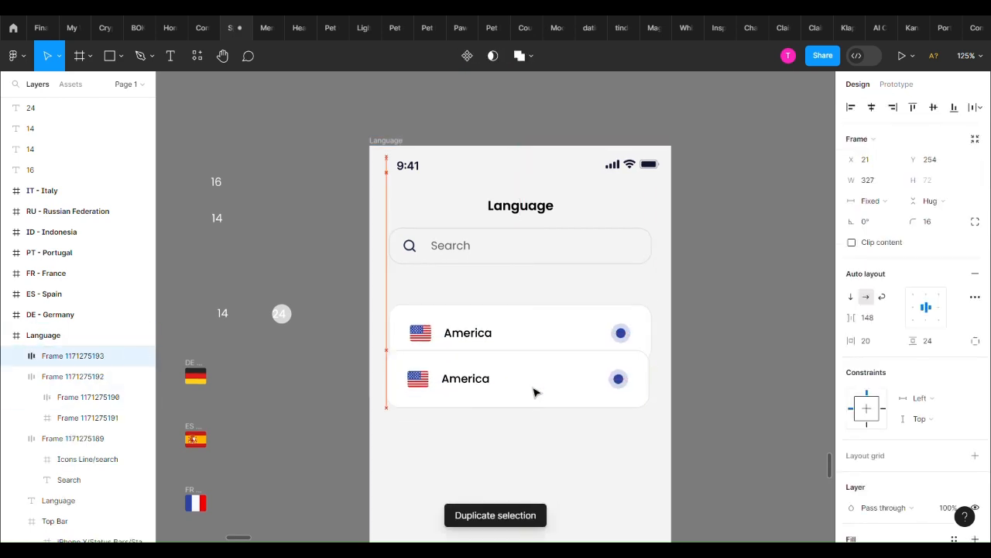
key(Down)
key(Down)
key(alt+Down)
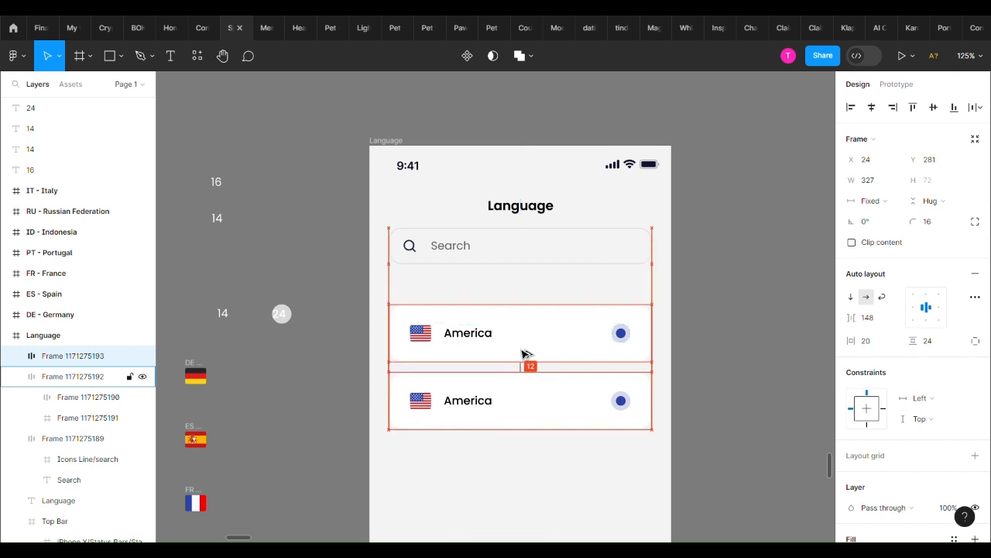
Move both America cards up together so they start 24 px below the search field
scroll(481, 364, down, 1)
click(491, 324)
shift+click(506, 366)
drag(520, 368, 523, 322)
key(alt+Down)
key(alt+Down)
key(alt+Down)
key(alt+Down)
key(alt+Down)
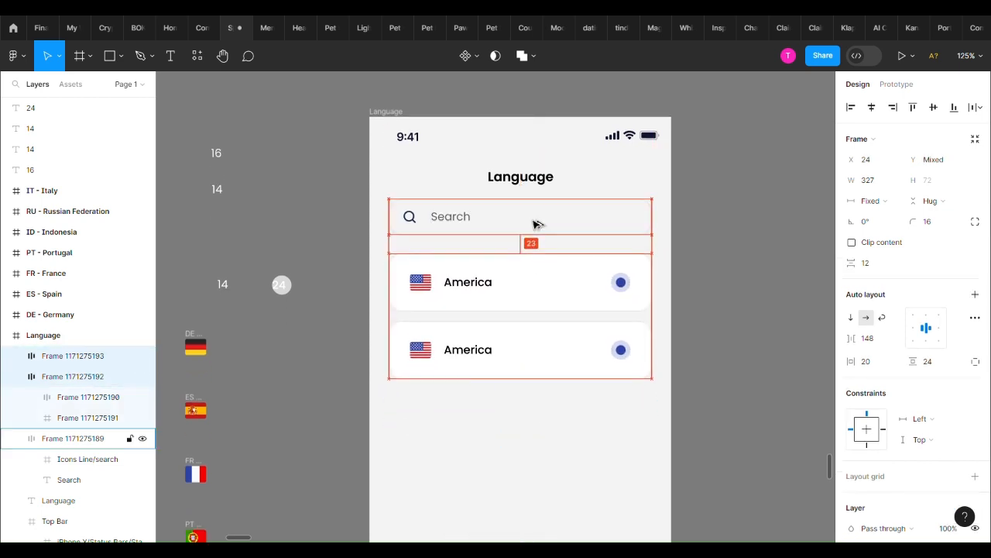
scroll(724, 257, down, 5)
click(725, 259)
scroll(637, 356, up, 4)
Change the label of the second card to "England"
click(587, 278)
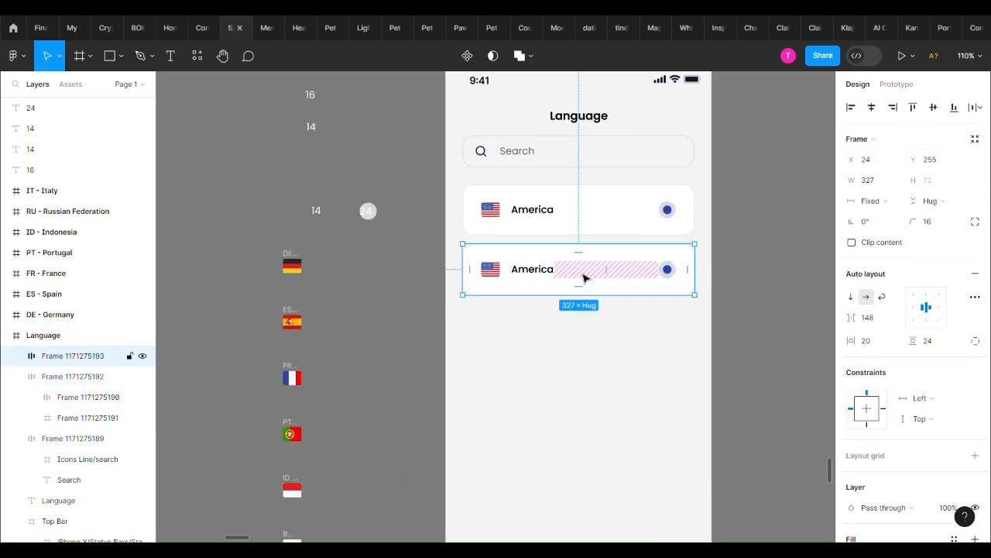
double_click(547, 284)
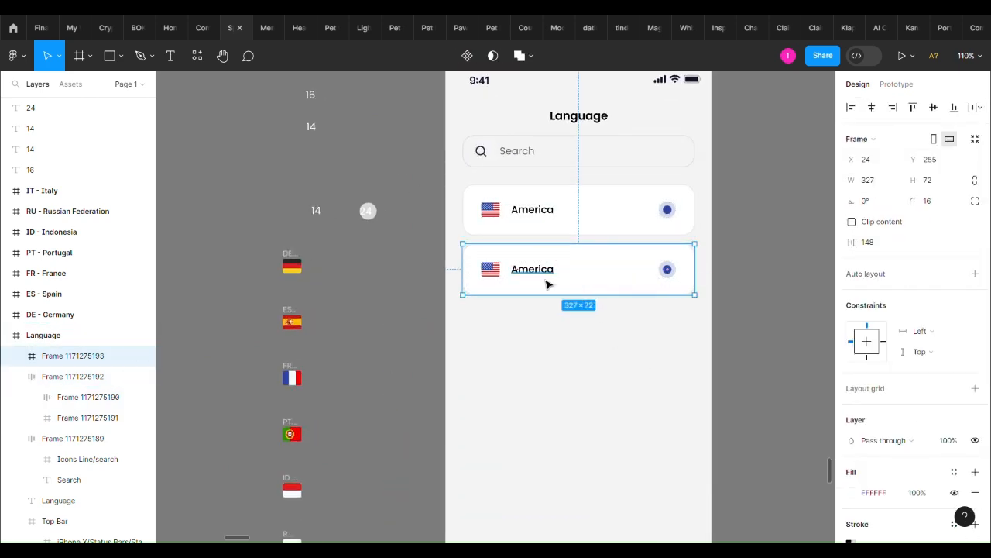
double_click(547, 283)
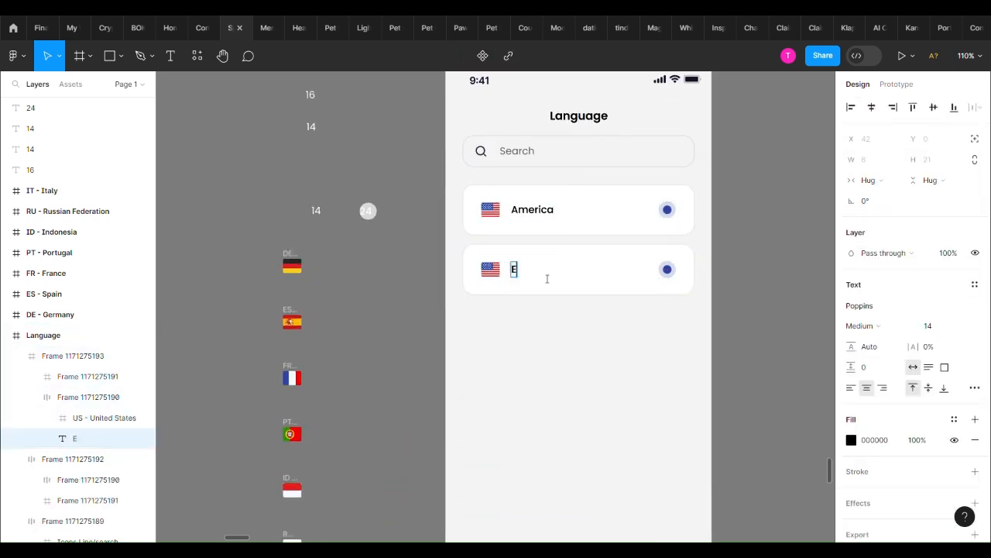
key(Escape)
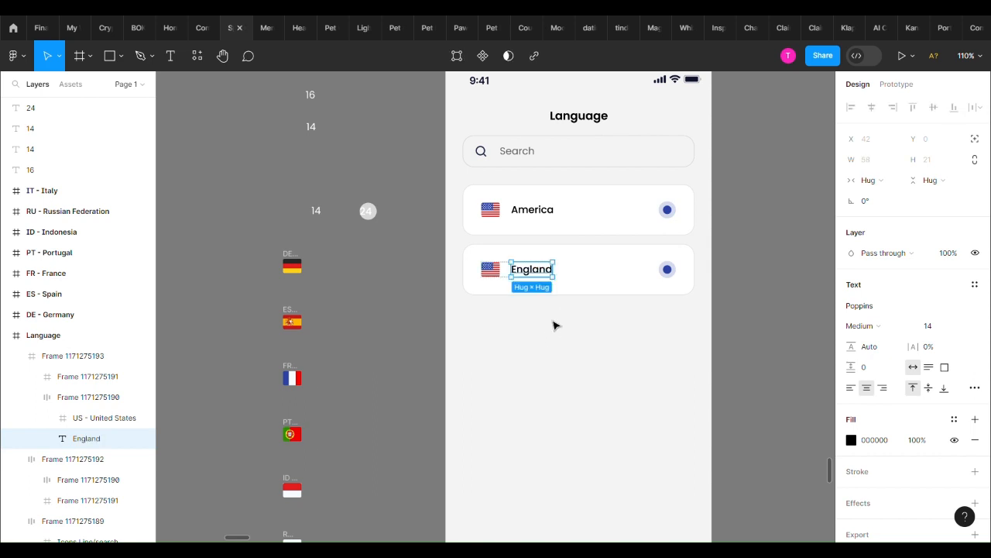
click(586, 361)
Delete the inner dot from the England card's radio button
click(565, 294)
scroll(678, 277, up, 4)
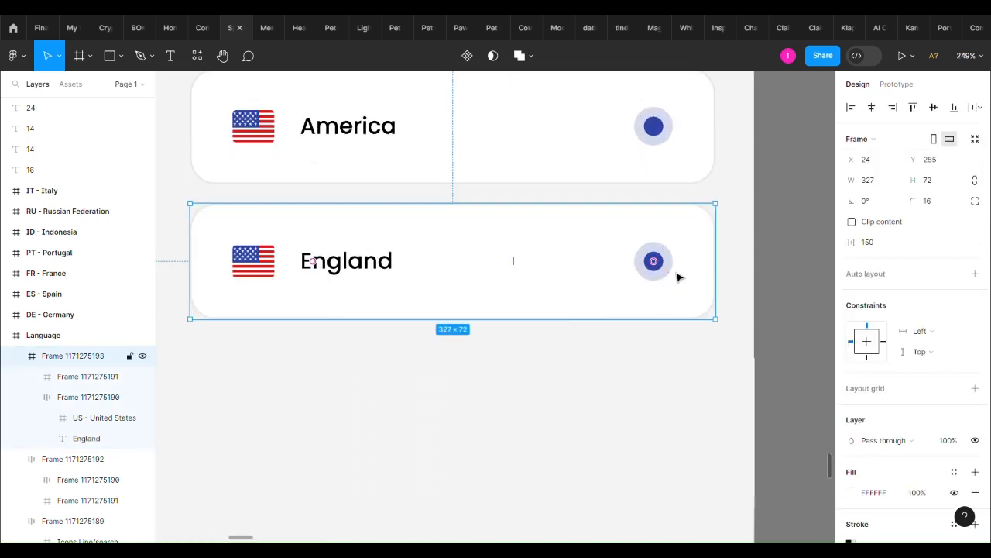
ctrl+click(660, 267)
key(Delete)
Turn the remaining 24 px circle of the England card's radio button into a hollow ring
click(671, 277)
ctrl+click(667, 267)
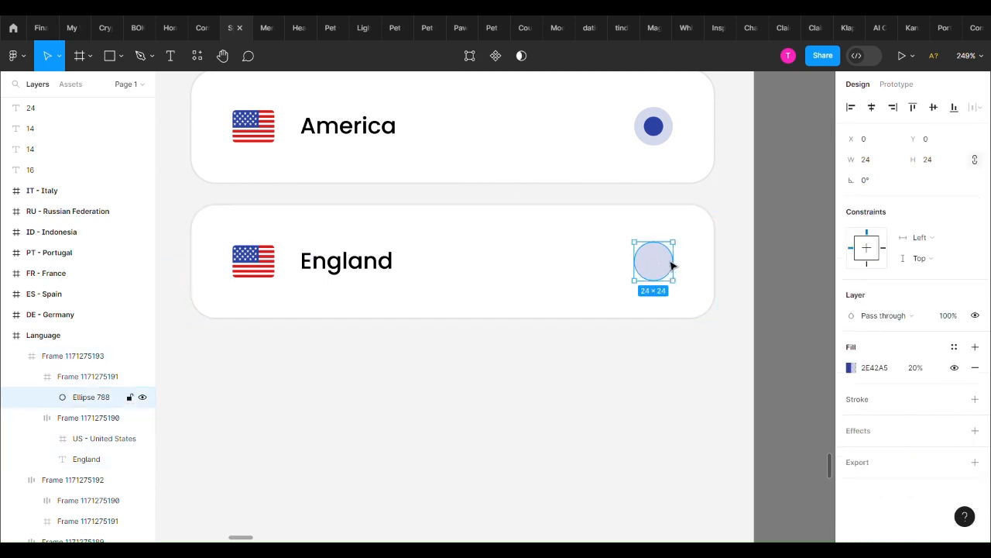
scroll(670, 264, up, 5)
drag(684, 269, 681, 289)
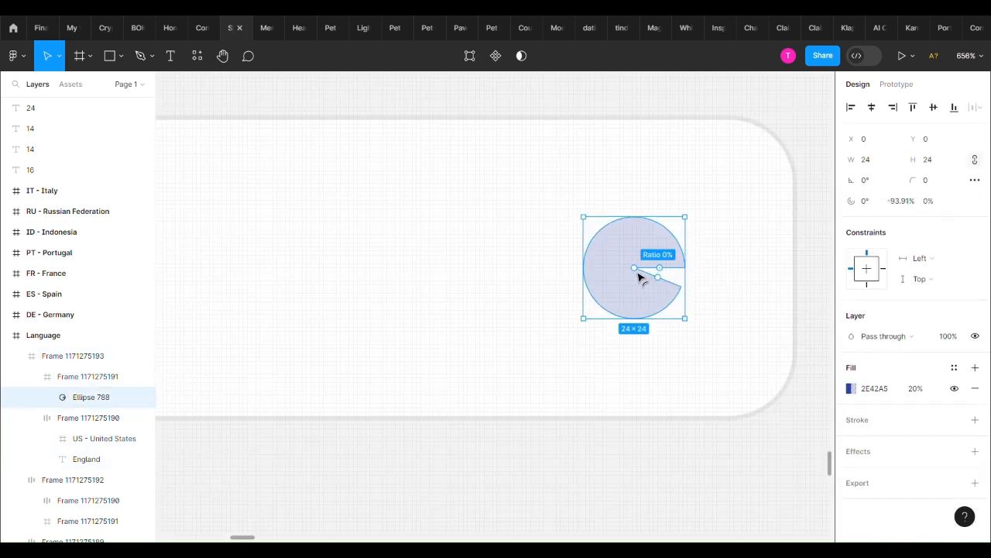
drag(670, 284, 680, 268)
click(719, 305)
scroll(693, 316, down, 9)
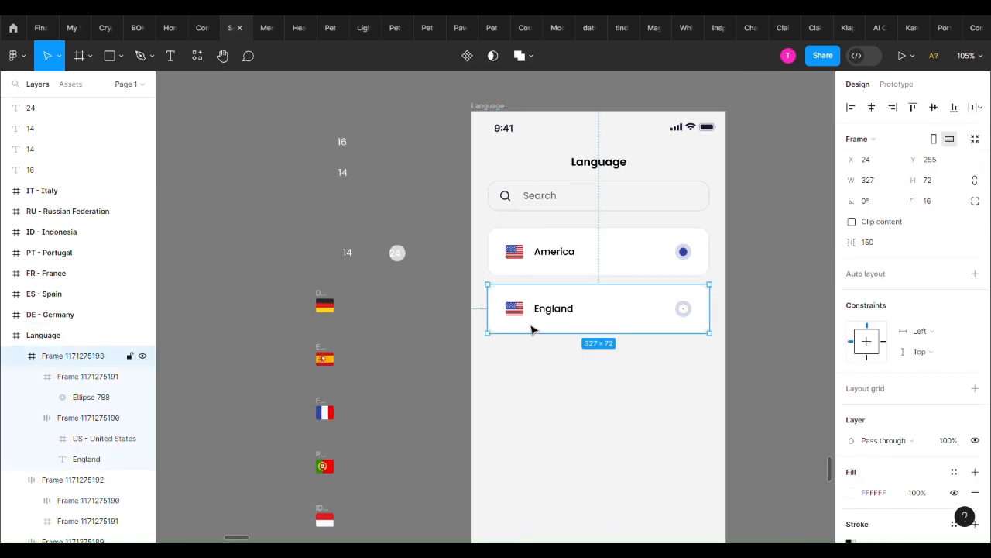
Replace the US flag in the England card with the German flag, placed before the label
click(322, 302)
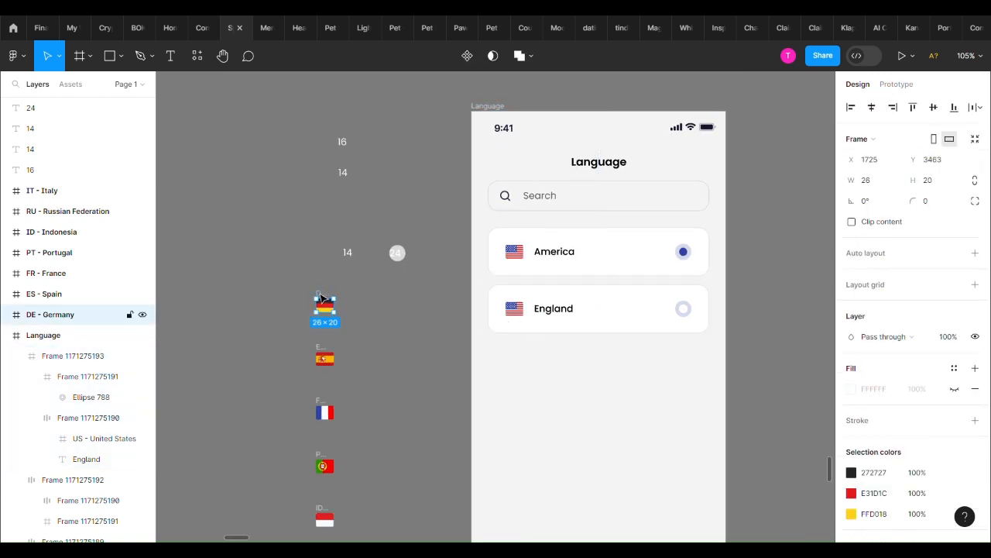
drag(500, 335, 545, 323)
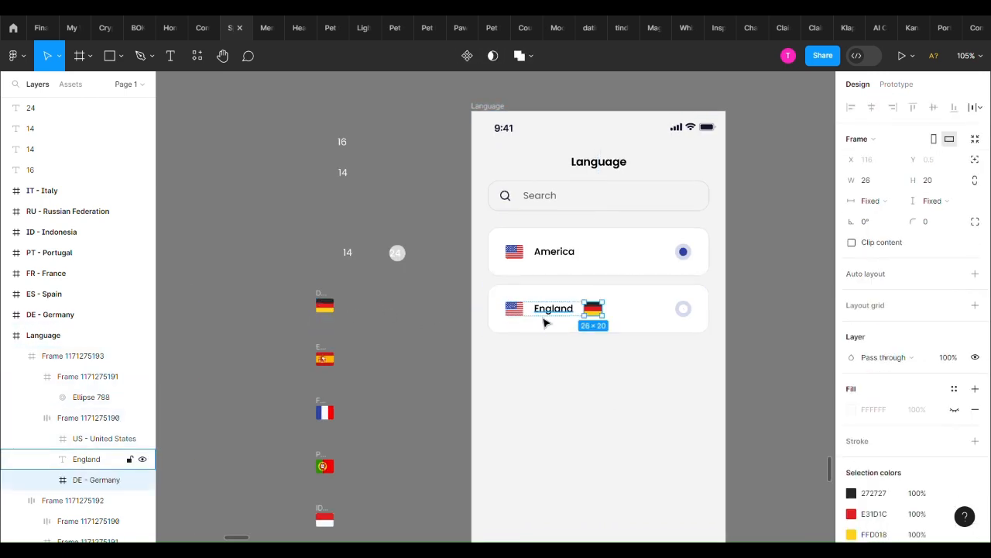
click(514, 310)
key(Delete)
double_click(566, 313)
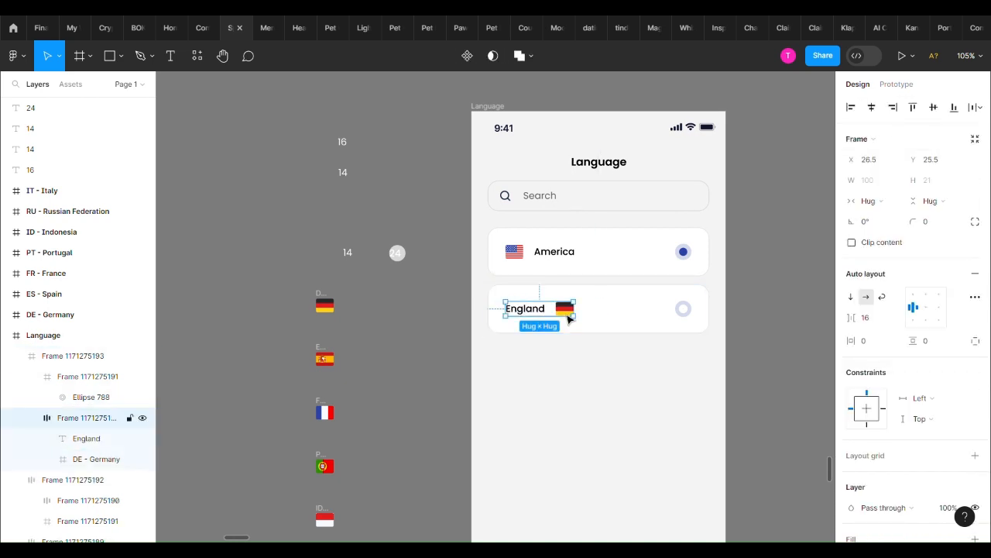
double_click(566, 313)
key(Left)
Duplicate the England card five times in an evenly spaced column below it
click(578, 341)
click(577, 333)
key(ctrl+d)
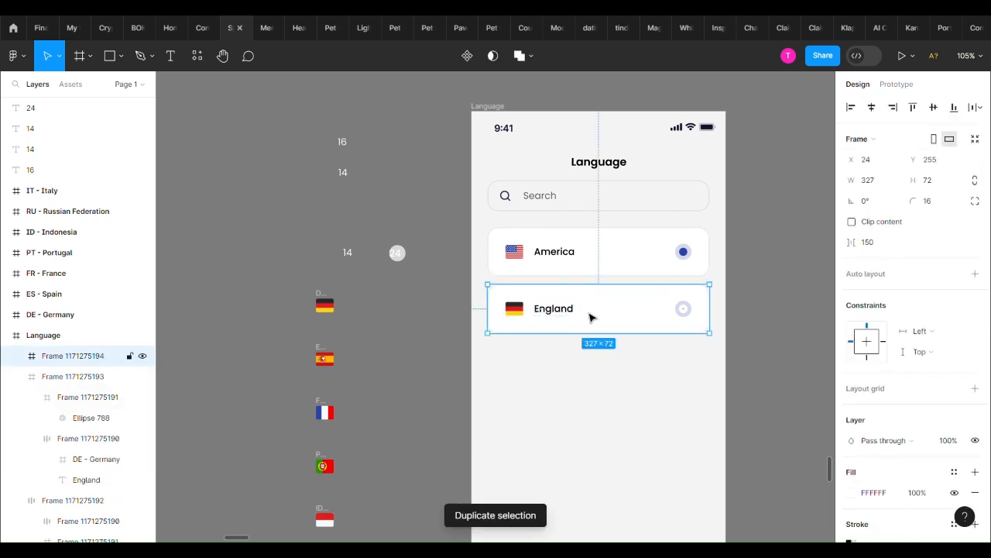
drag(591, 317, 591, 370)
key(ctrl+d)
key(ctrl+d)
key(ctrl+d)
scroll(591, 369, down, 3)
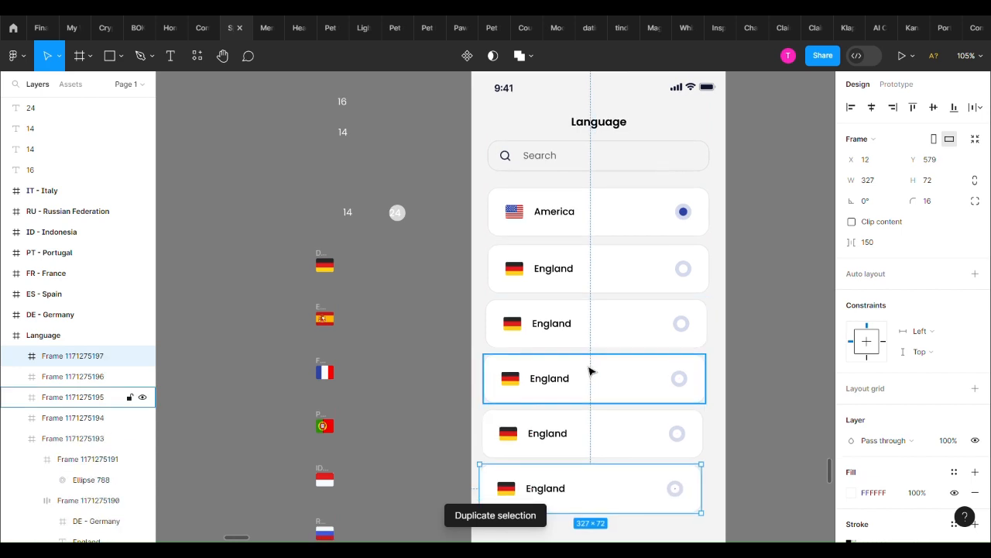
key(ctrl+d)
Replace the German flag in the third card of the list with the Spanish flag, placed before the label
click(535, 268)
click(538, 268)
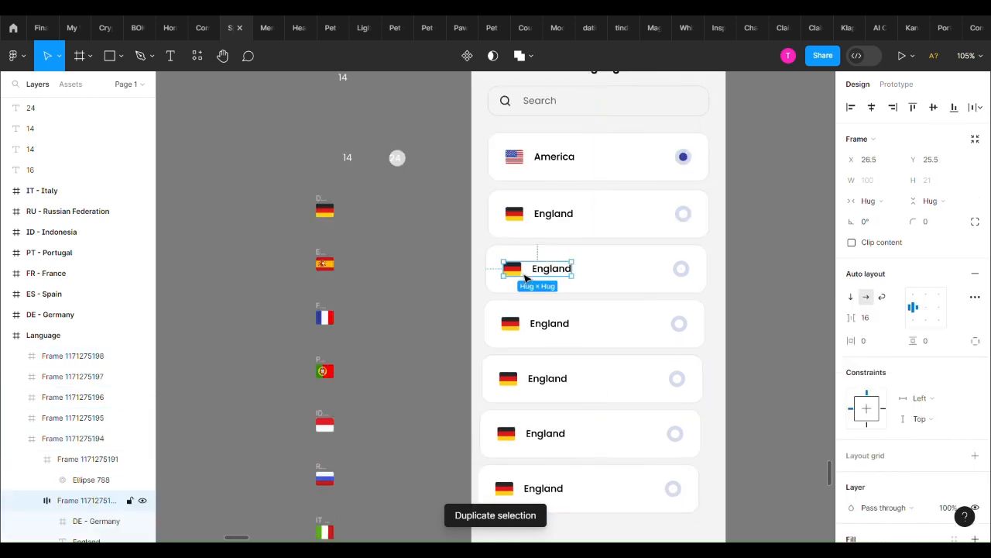
click(331, 256)
key(ctrl+c)
click(543, 318)
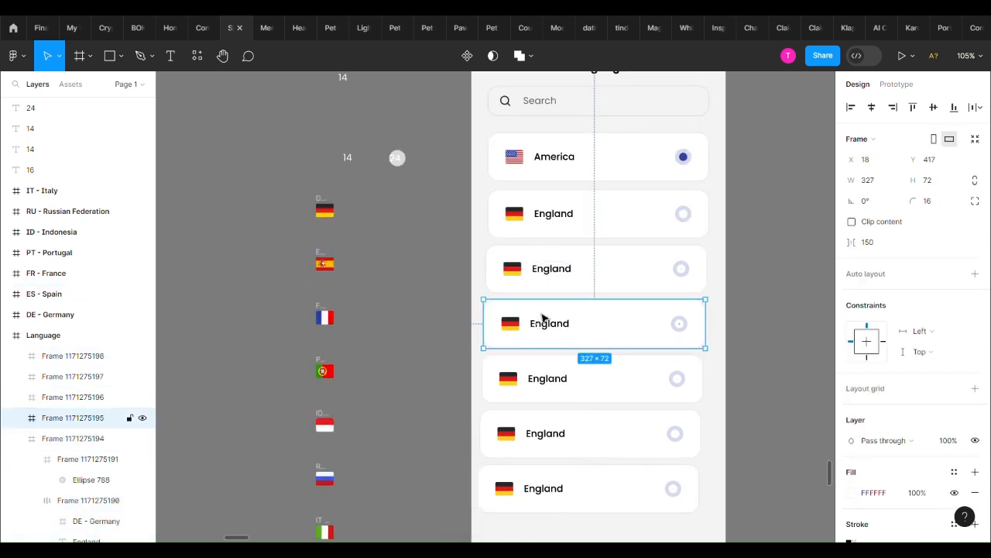
double_click(555, 276)
key(ctrl+v)
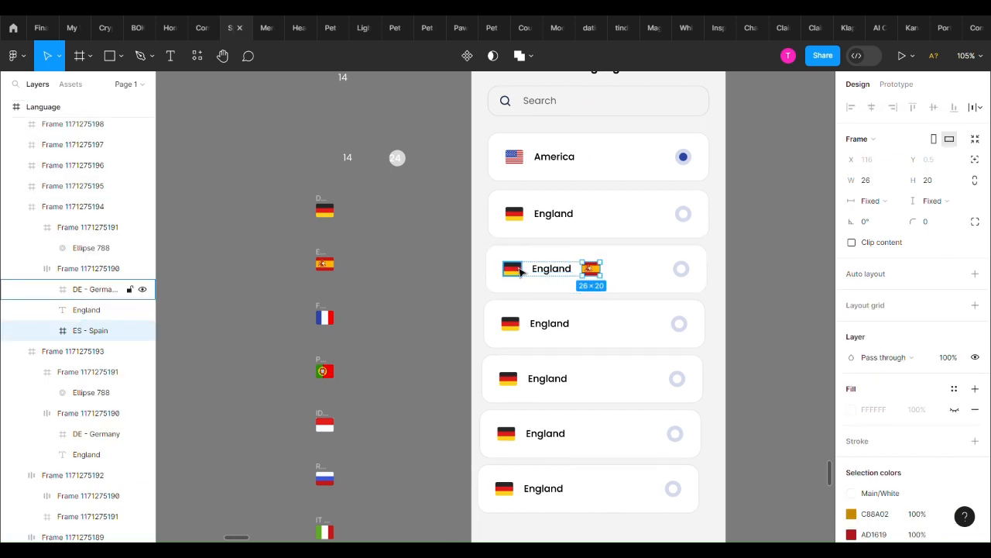
key(Left)
click(520, 271)
key(Delete)
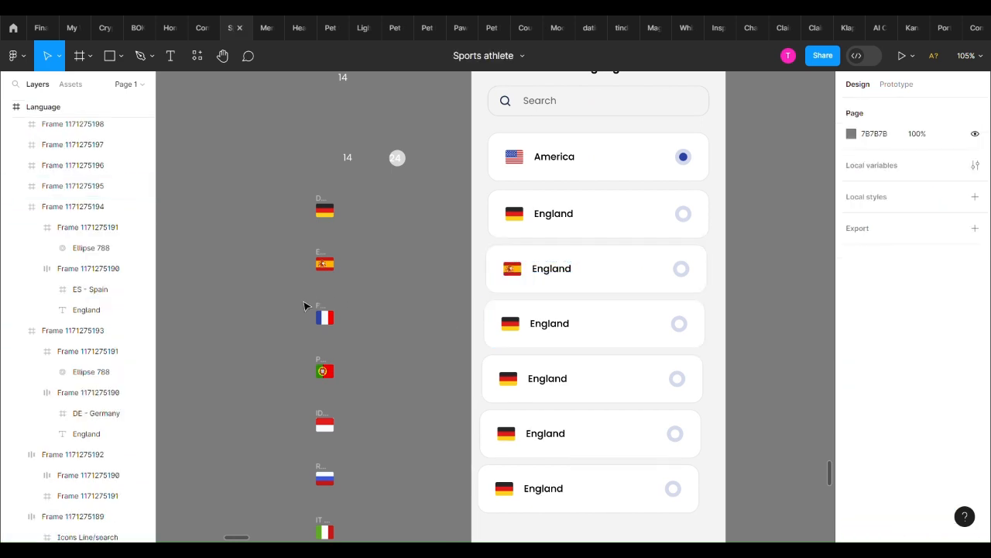
Replace the German flag in the fourth card with the French flag, placed before the label
click(324, 316)
double_click(529, 332)
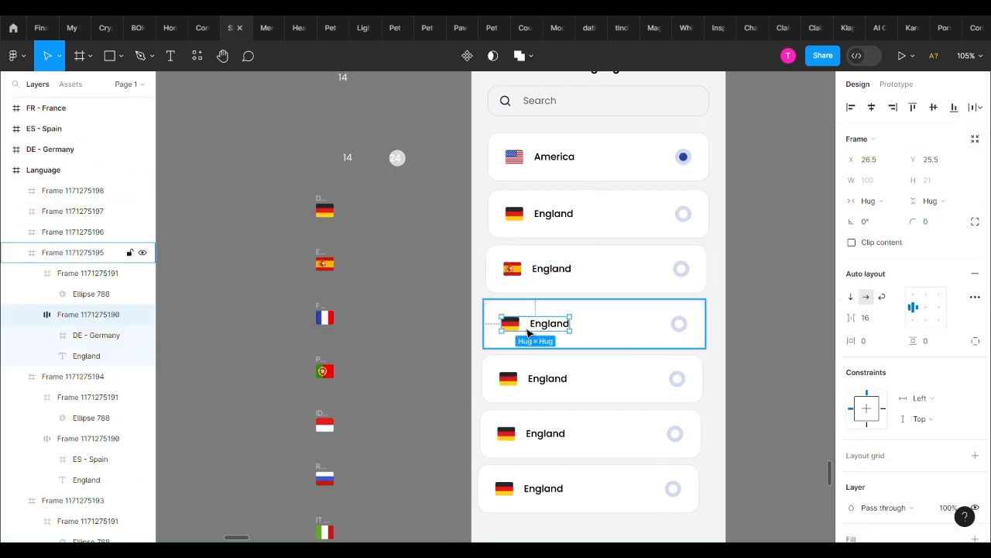
key(ctrl+v)
key(Left)
click(511, 326)
key(Delete)
scroll(545, 335, down, 1)
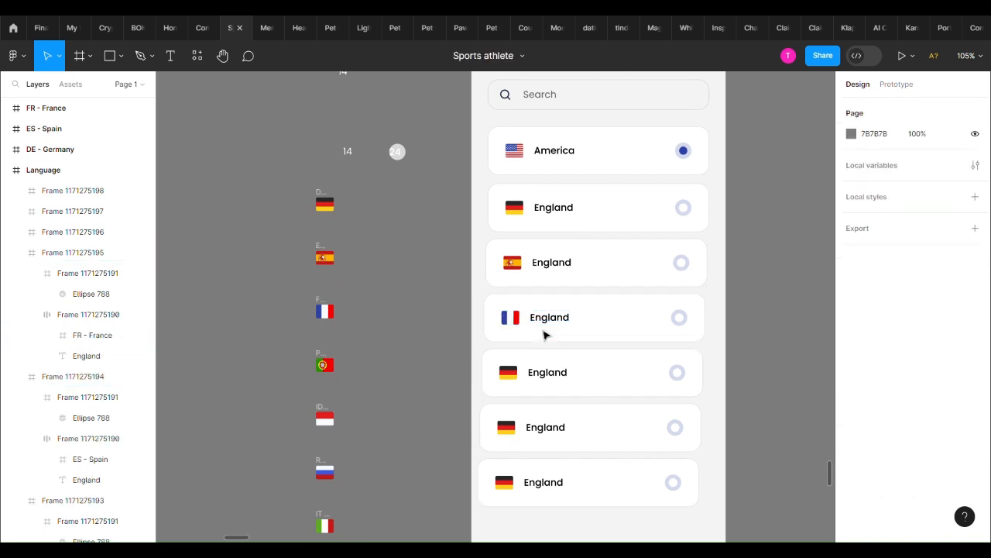
Replace the German flag in the fifth card with the Portuguese flag, placed before the label
scroll(545, 334, down, 1)
click(323, 323)
click(526, 338)
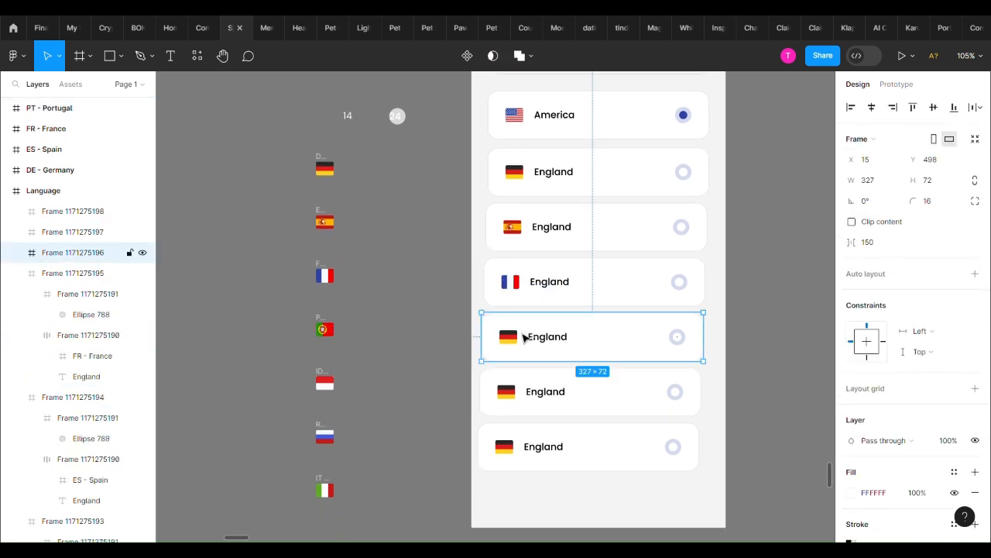
click(525, 340)
key(ctrl+v)
click(507, 341)
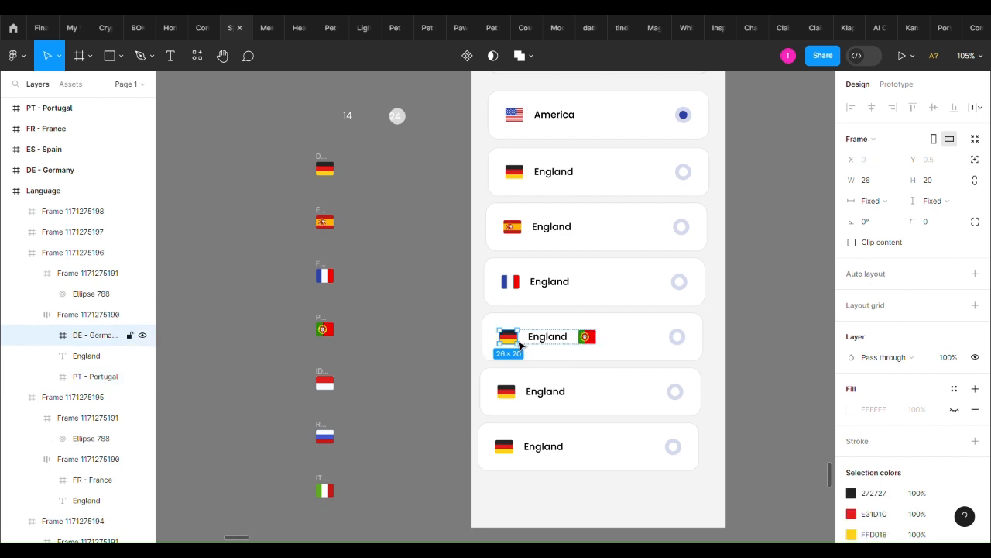
key(Delete)
click(553, 347)
click(565, 348)
click(558, 337)
drag(557, 336, 507, 337)
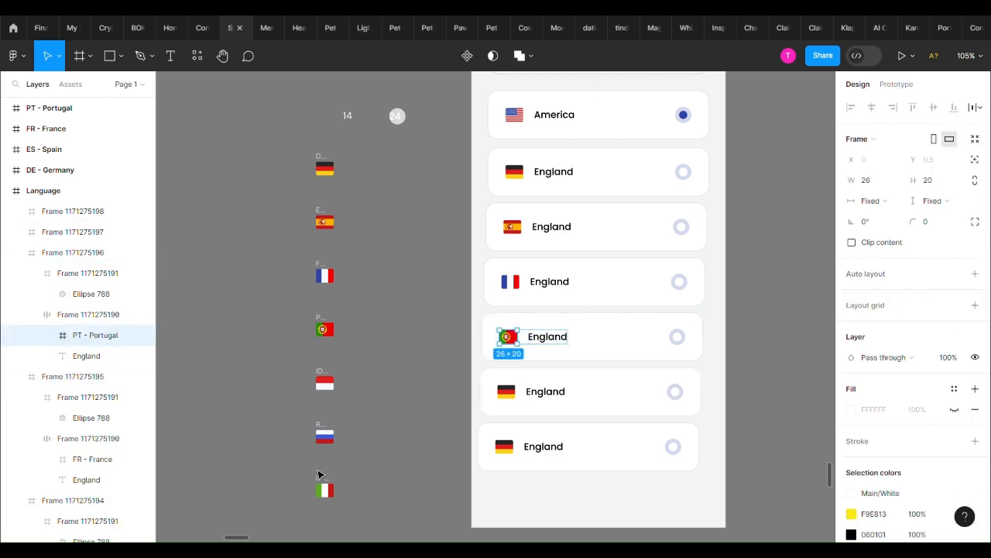
Replace the German flag in the last card with the Italian flag, placed before the label
click(325, 486)
double_click(520, 457)
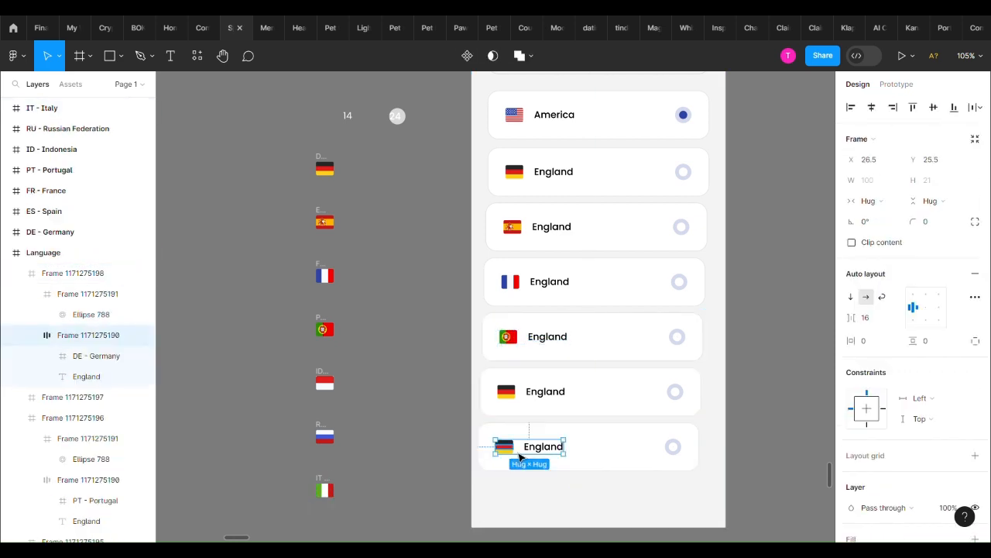
key(ctrl+v)
drag(580, 446, 531, 447)
click(503, 446)
key(Delete)
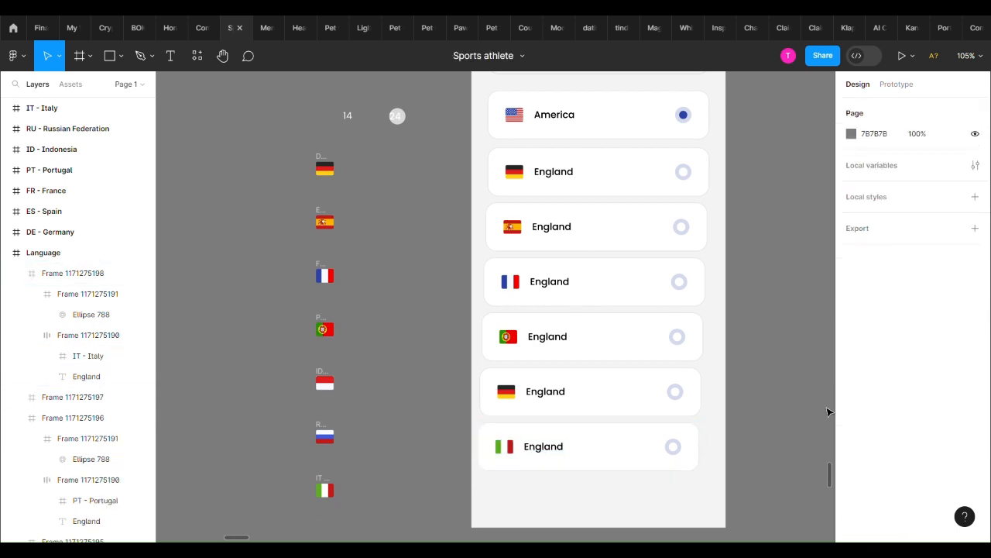
Select all seven country cards and wrap them in one vertical auto layout
scroll(776, 377, down, 5)
click(713, 247)
shift+click(712, 273)
shift+click(708, 300)
shift+click(704, 331)
shift+click(696, 362)
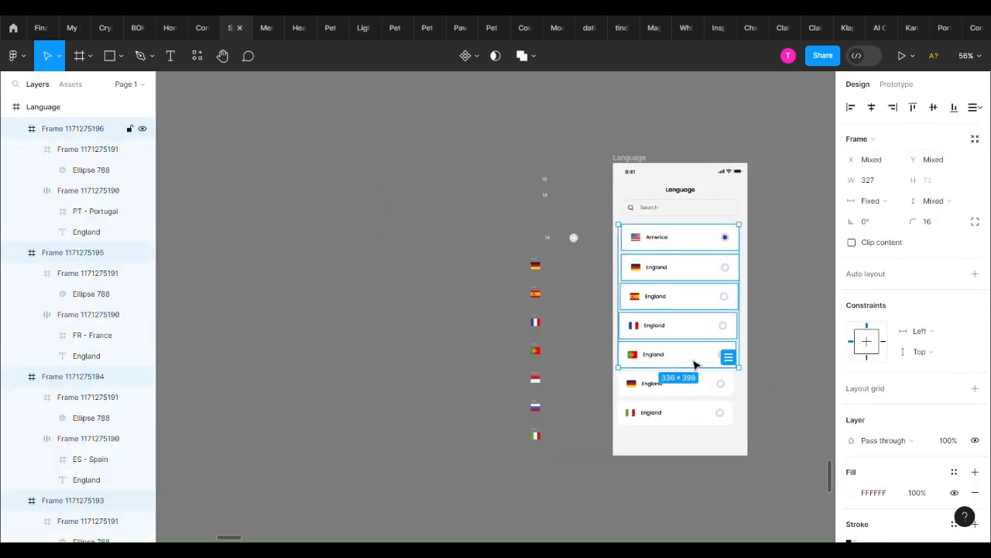
shift+click(697, 383)
shift+click(703, 413)
key(shift+a)
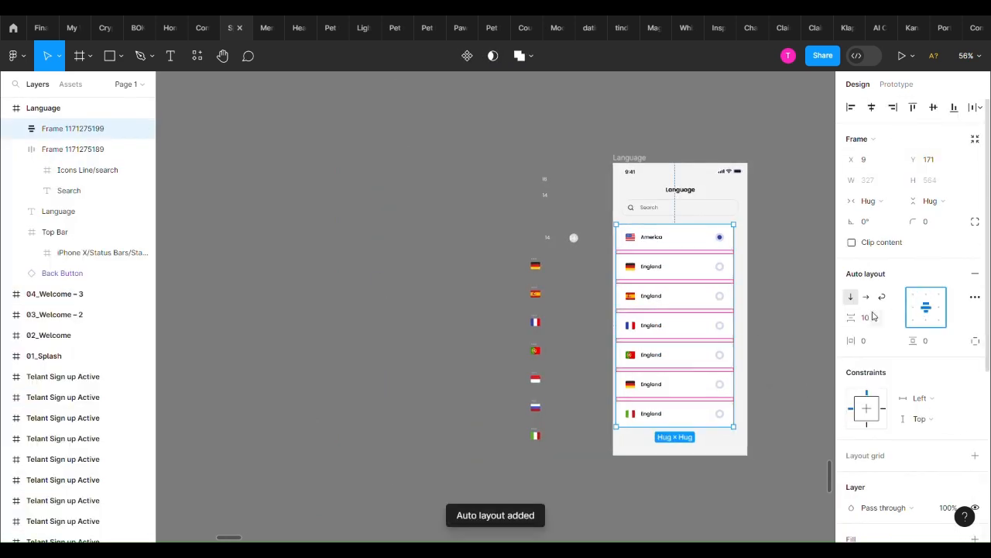
Set the card list's vertical spacing to 12 and centre the list horizontally on the screen
text(12)
key(Return)
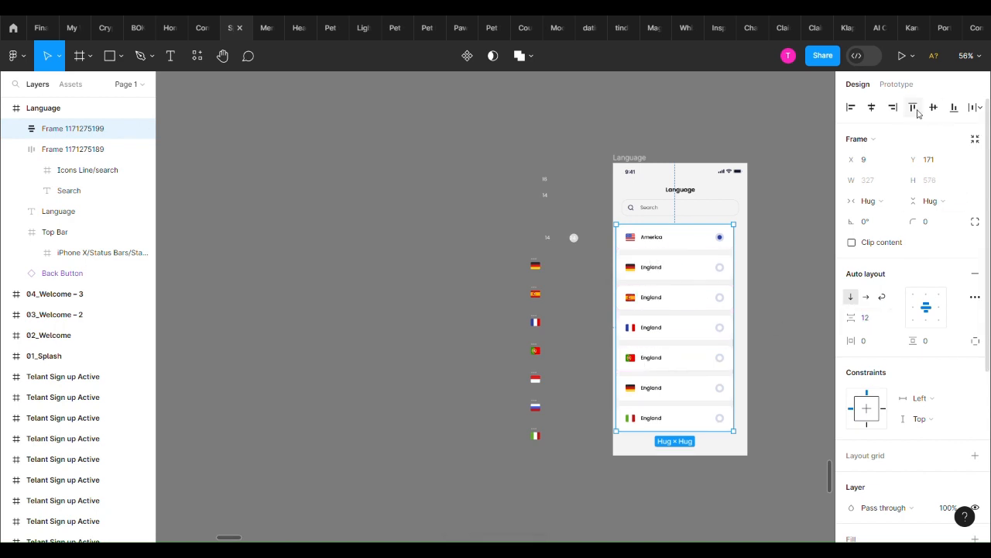
click(752, 392)
scroll(747, 399, right, 1)
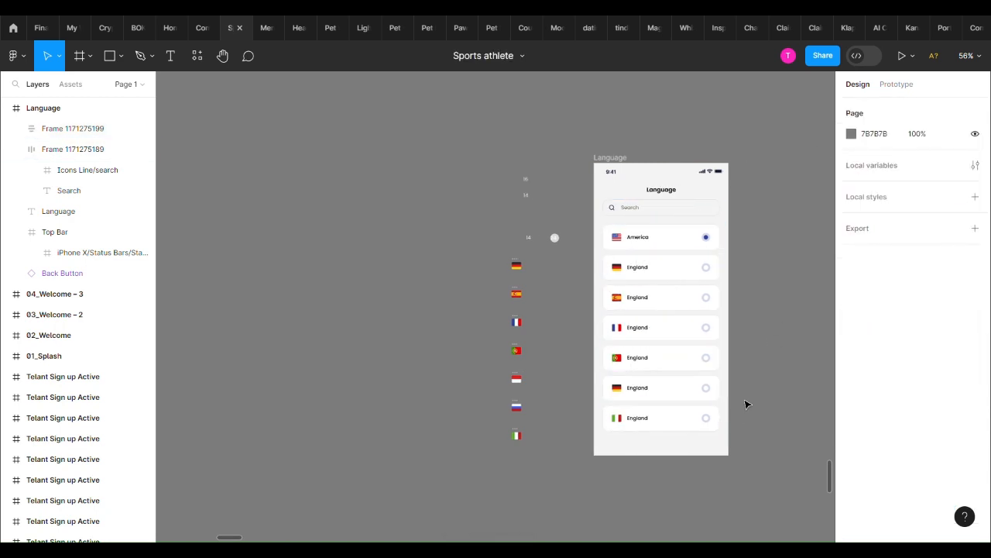
Measure the gap between the search field and the card list
scroll(725, 356, up, 5)
click(678, 334)
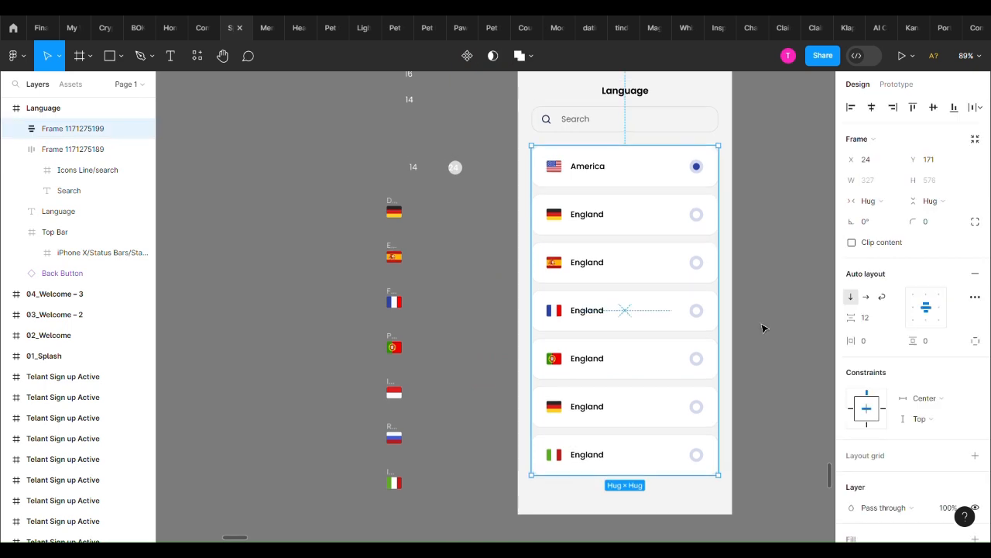
click(763, 329)
scroll(769, 312, up, 1)
click(626, 128)
click(694, 153)
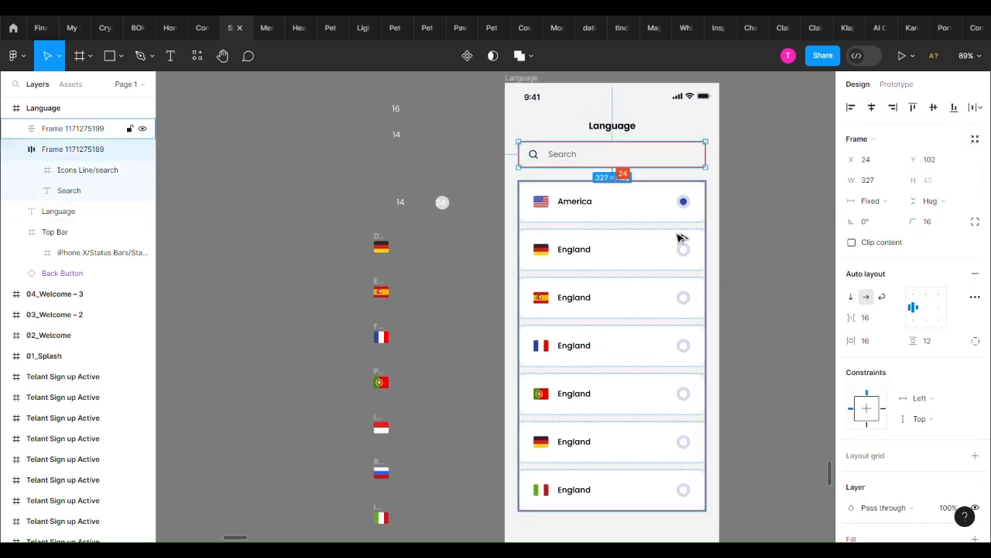
click(759, 234)
Duplicate the Italian-flag card at the end of the card list
scroll(761, 234, right, 1)
scroll(753, 234, down, 5)
scroll(734, 379, up, 4)
double_click(622, 407)
key(ctrl+d)
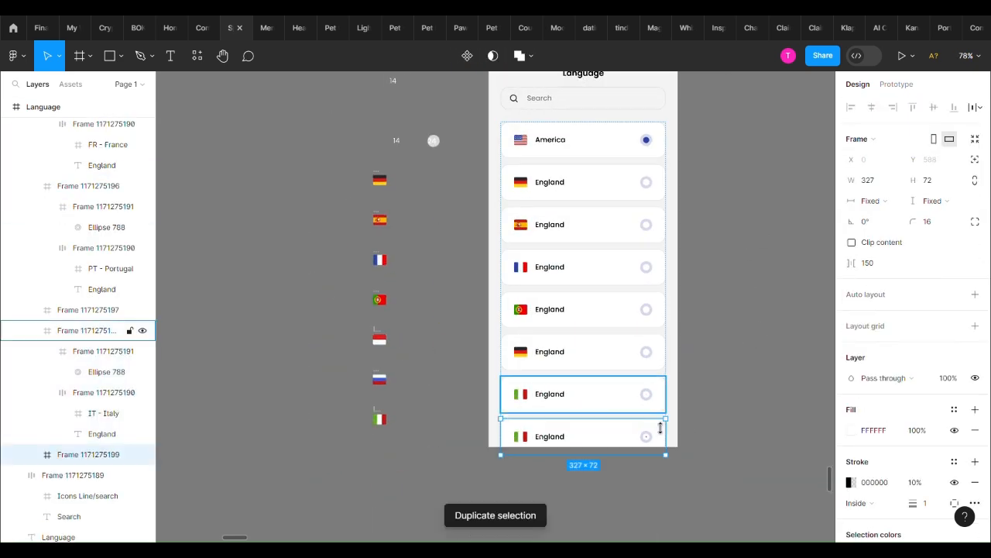
Undo the duplication of the Italian-flag card at the end of the card list
click(751, 418)
key(ctrl+z)
key(ctrl+z)
scroll(746, 396, down, 2)
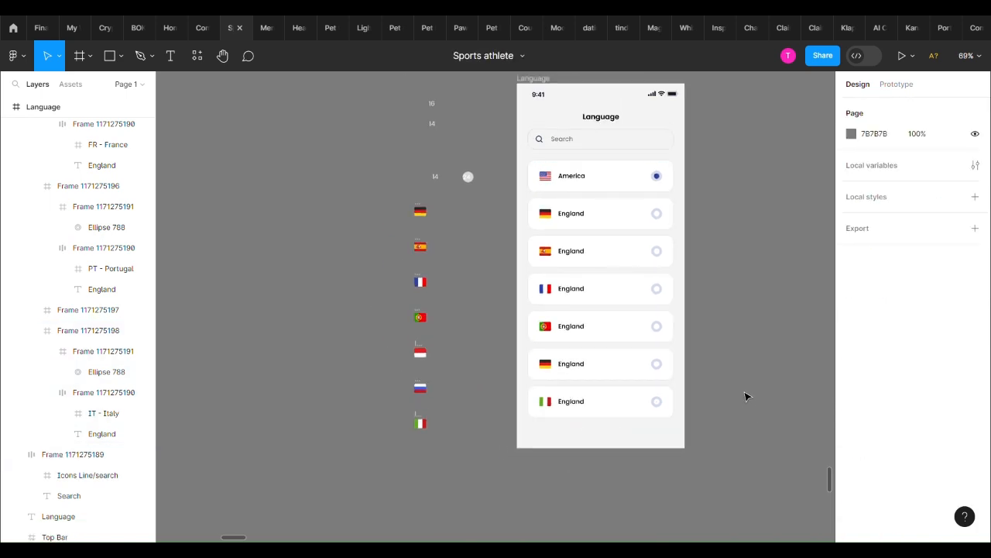
Delete all the leftover flags, spacing notes and circle beside the Language screen
scroll(745, 396, up, 2)
drag(431, 201, 495, 462)
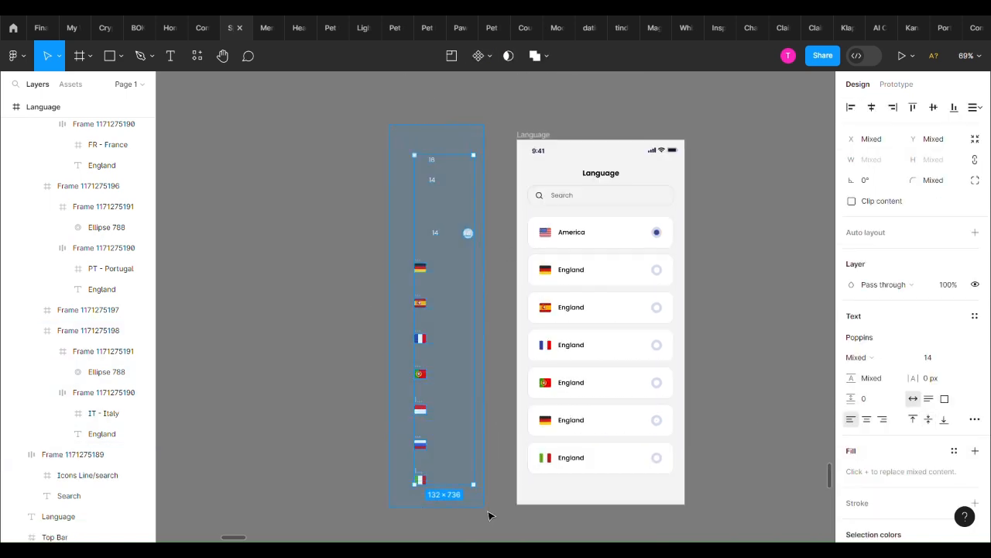
key(Delete)
Measure the vertical gap between the search field and the card list
scroll(632, 217, up, 1)
click(640, 279)
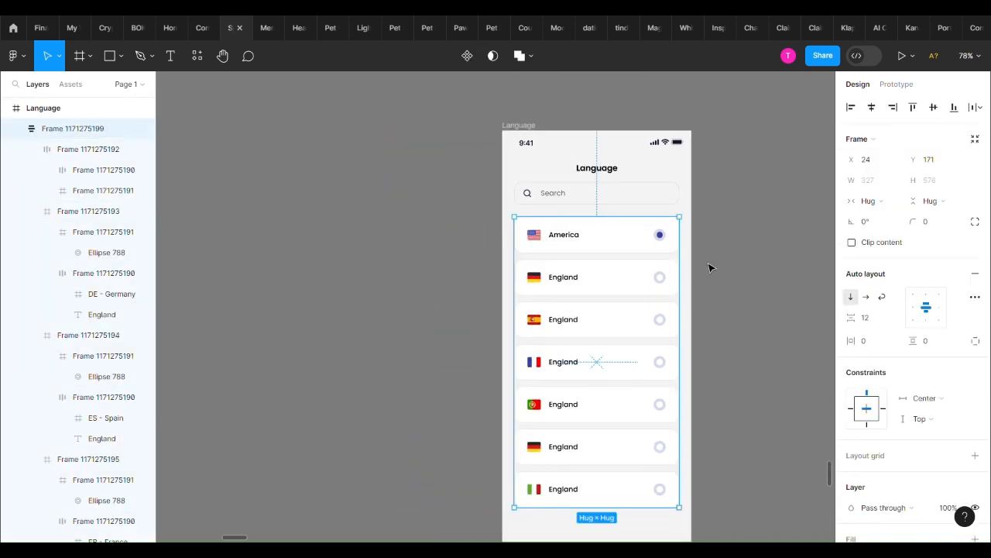
click(710, 267)
click(595, 205)
click(710, 265)
click(626, 260)
scroll(682, 245, up, 1)
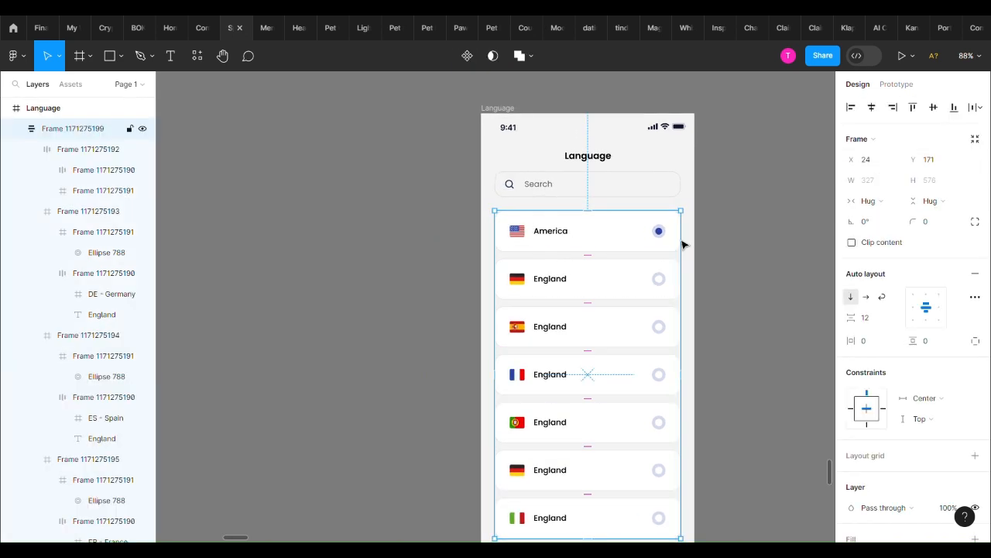
key(alt)
key(alt)
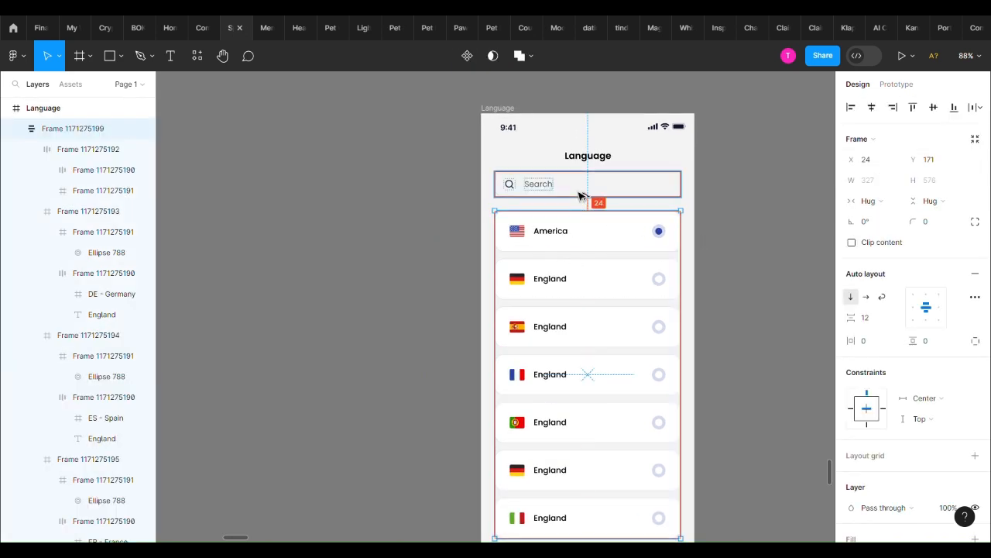
Move the card list down and add the text label "Select Language" between the search field and the list, near the screen's left edge
drag(579, 268, 578, 299)
key(t)
click(525, 231)
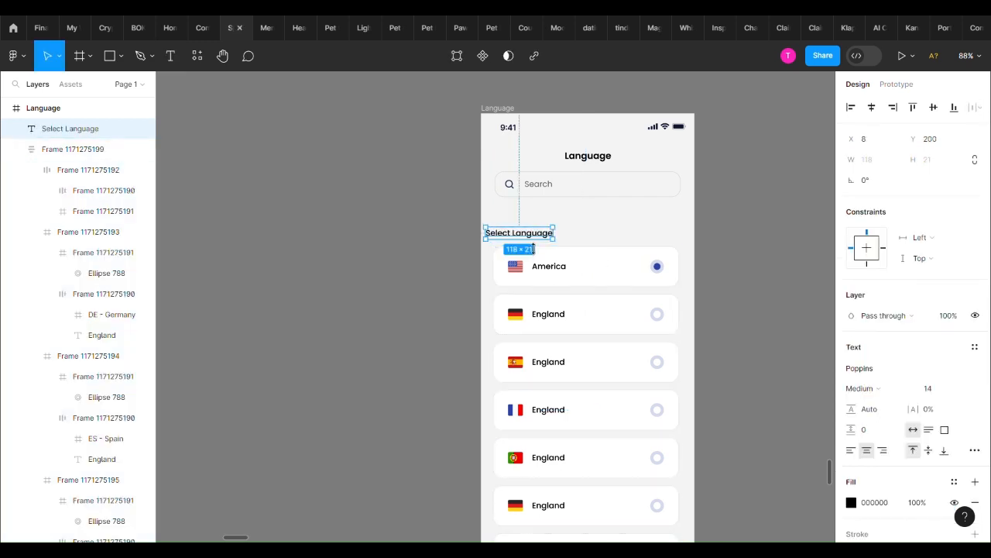
drag(517, 240, 526, 240)
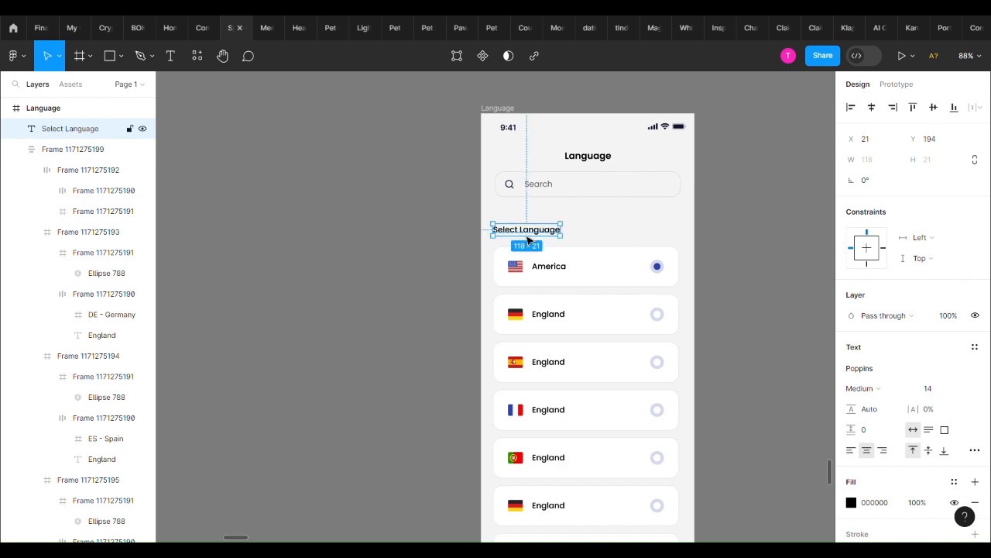
Try the SemiBold weight on the Select Language label and return it to Medium
click(863, 388)
click(864, 327)
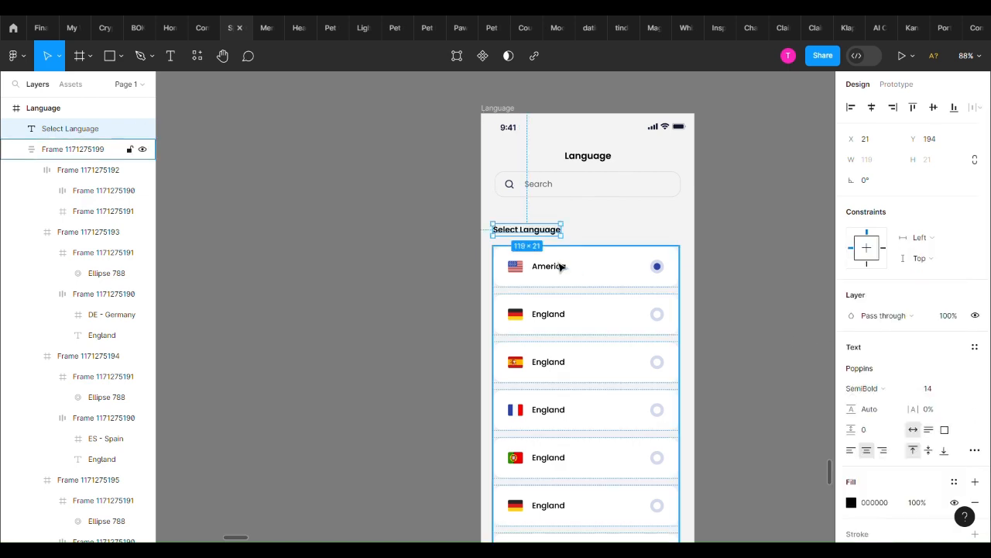
click(864, 388)
click(863, 310)
Set the spacing between the Select Language label and the card list to 16 and wrap both in one auto layout
shift+click(589, 329)
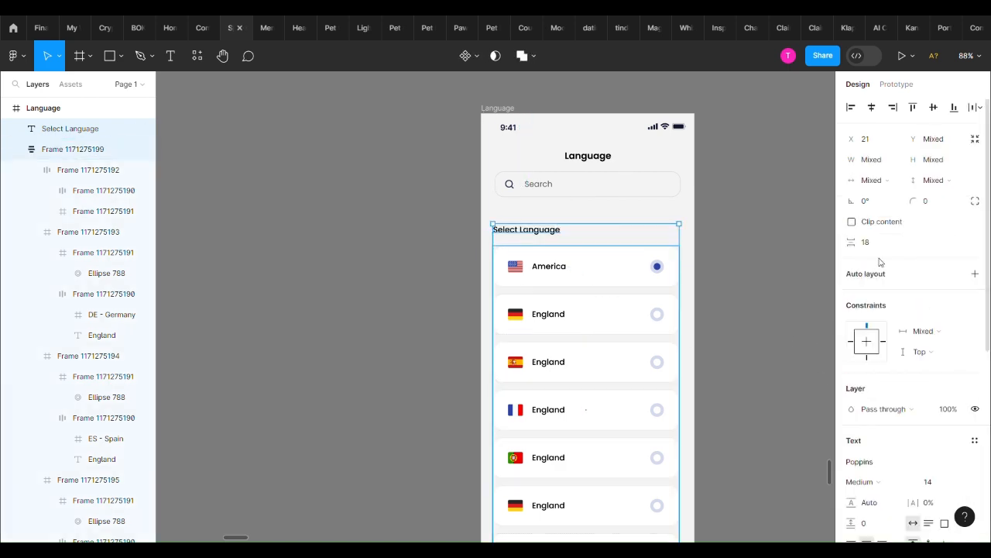
text(16)
key(Return)
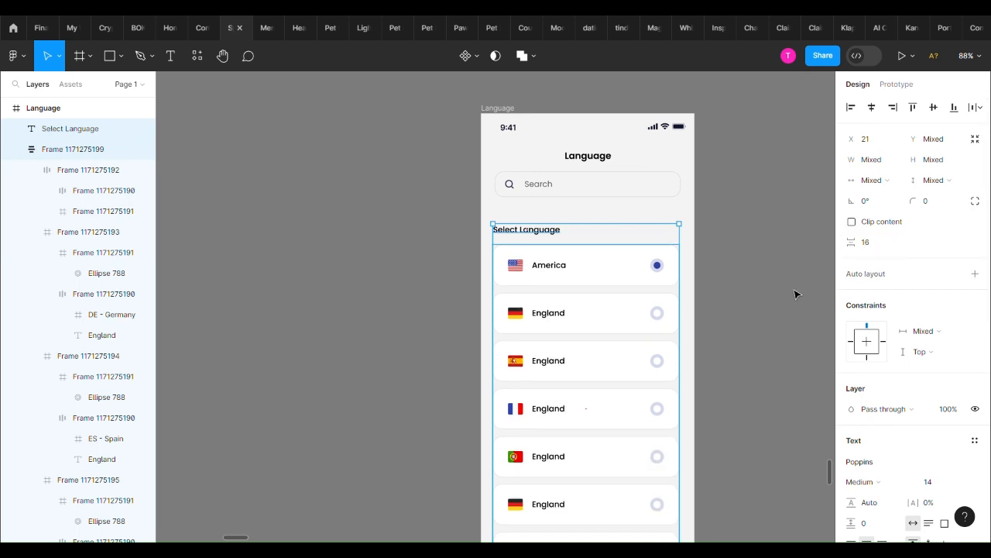
key(shift+a)
Set the vertical gap between the search field and the Select Language group to 24 and centre the group horizontally on the screen
click(873, 263)
text(2)
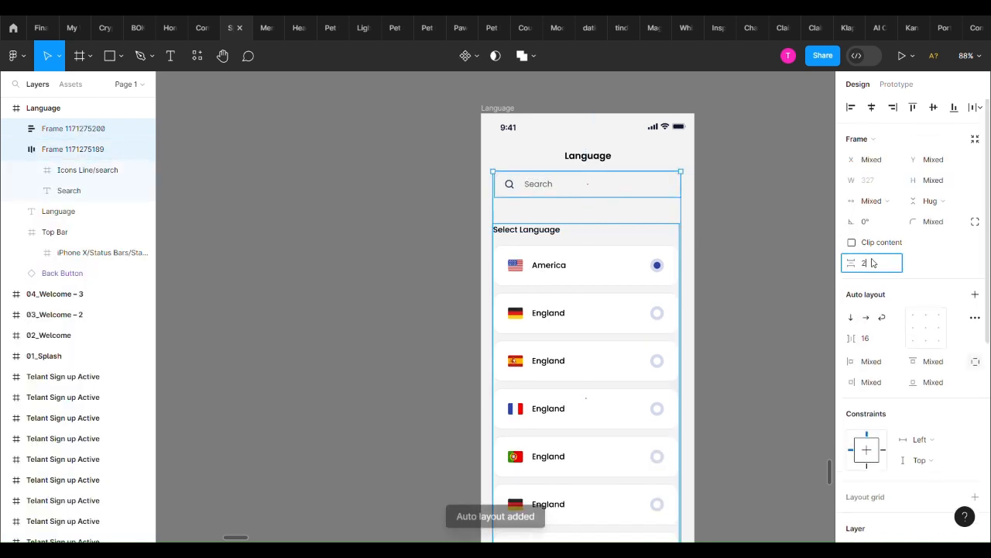
text(4)
key(Return)
click(667, 246)
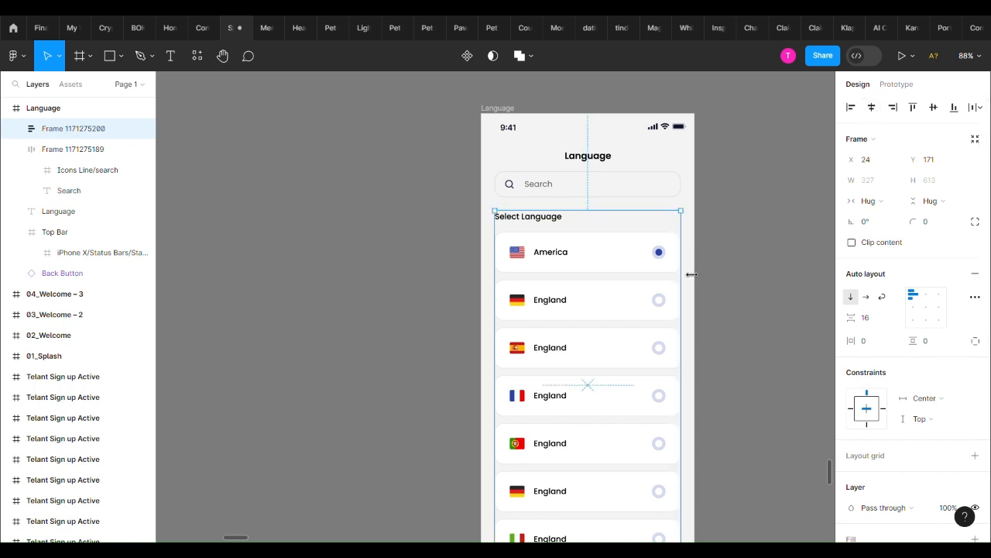
click(705, 270)
scroll(720, 270, down, 3)
scroll(720, 272, up, 2)
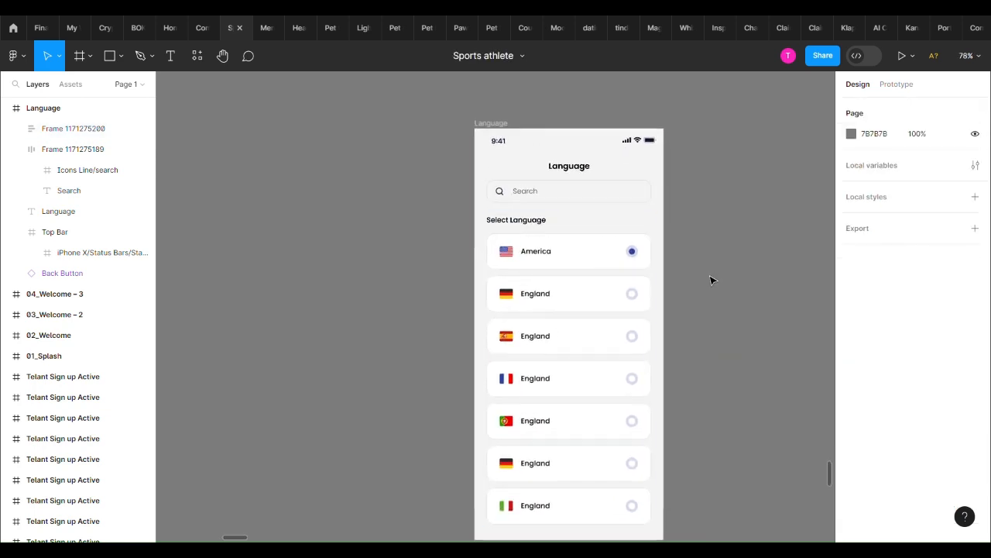
Try a lighter fill on the Select Language label and undo the change
click(575, 190)
click(526, 226)
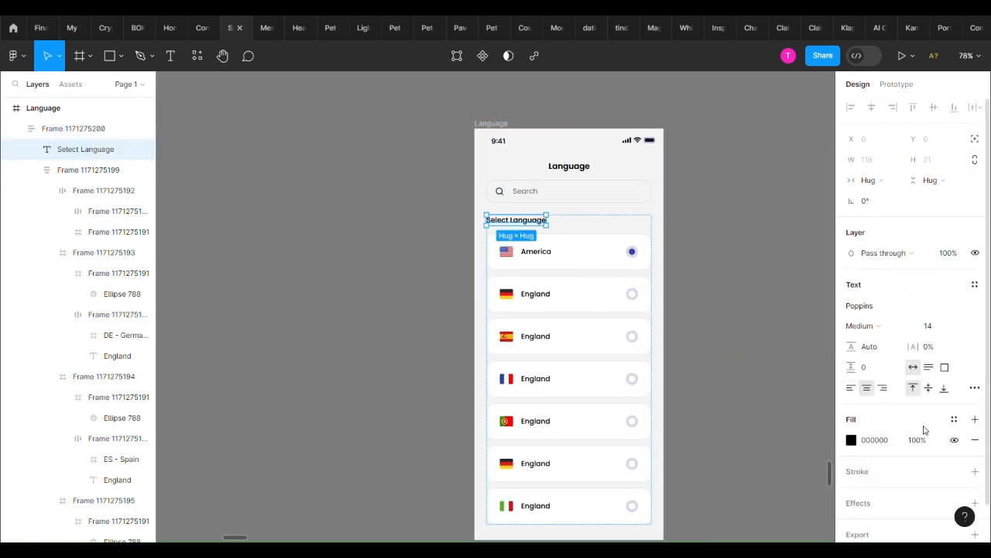
click(798, 343)
scroll(796, 342, down, 1)
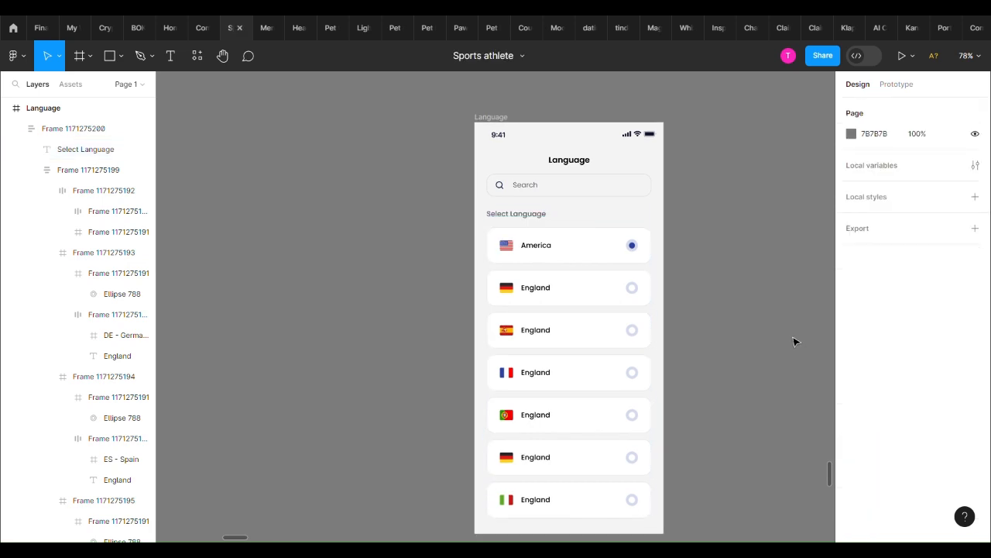
key(ctrl+z)
click(715, 310)
scroll(715, 309, down, 3)
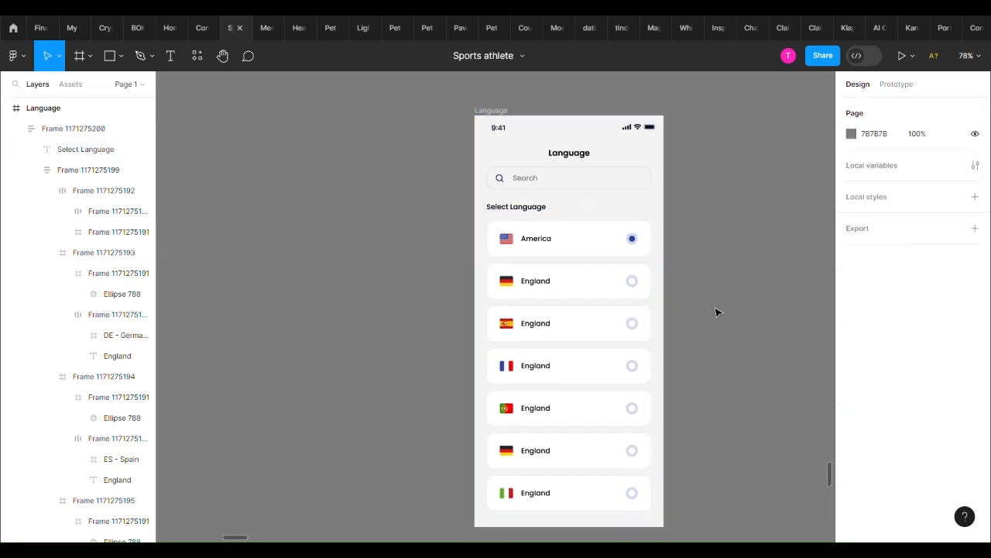